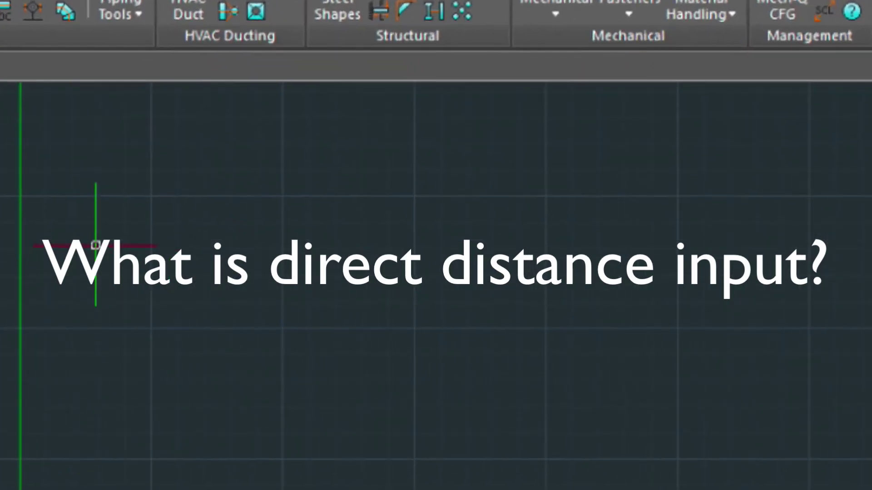
# Draw a 12' horizontal line from a point at the left, then zoom and pan to frame it.
pyautogui.write('L')
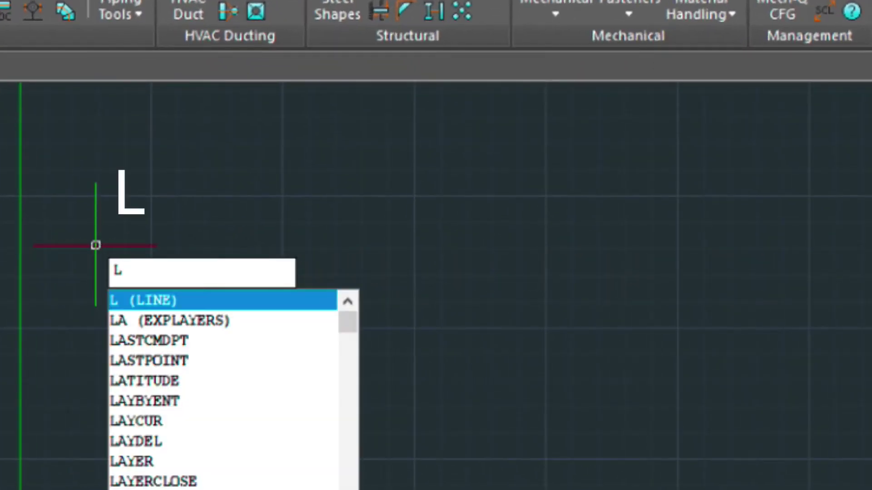
pyautogui.press('Return')
pyautogui.click(109, 206)
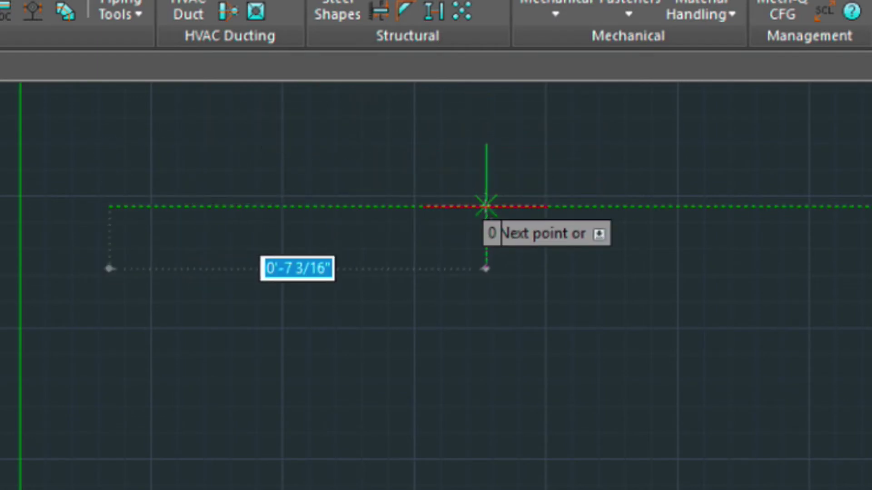
pyautogui.write("12'")
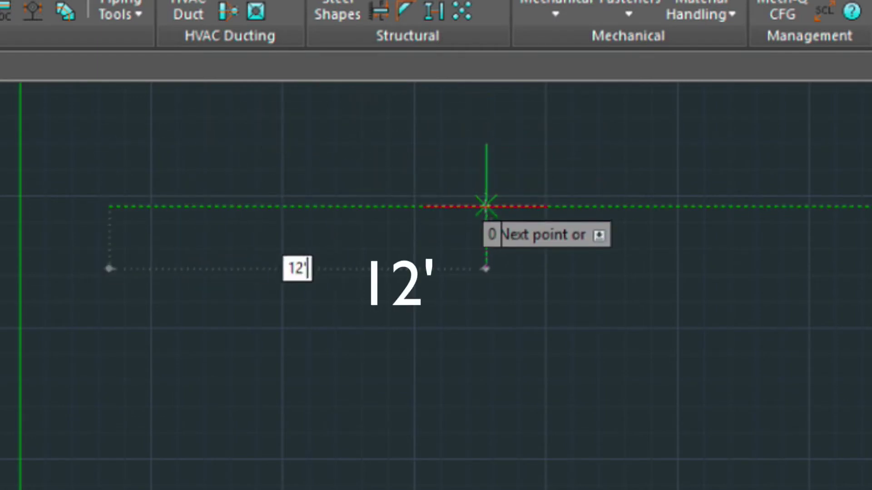
pyautogui.press('Return')
pyautogui.press('Escape')
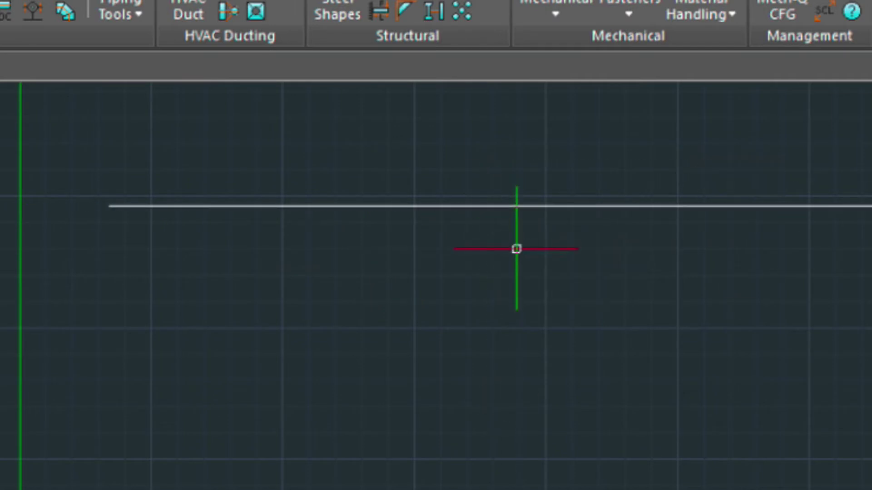
pyautogui.scroll(-2, 516, 247)
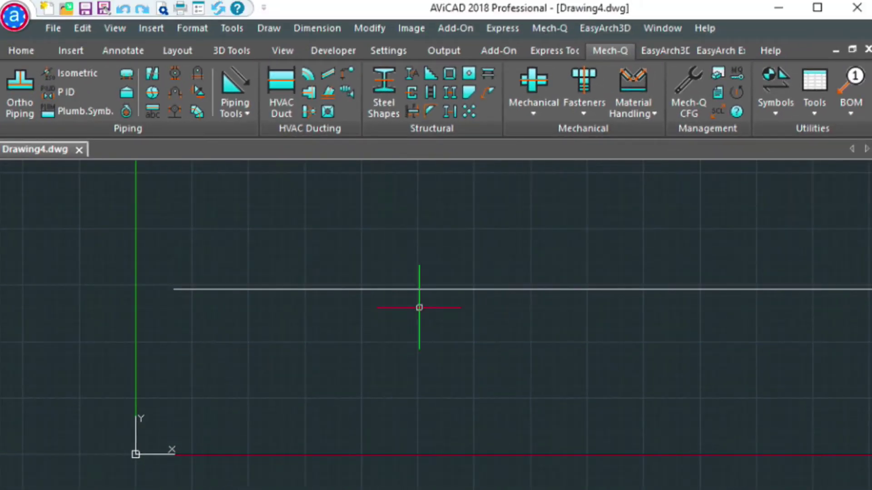
pyautogui.scroll(-3, 412, 303)
pyautogui.moveTo(490, 278); pyautogui.dragTo(291, 279, button='middle')
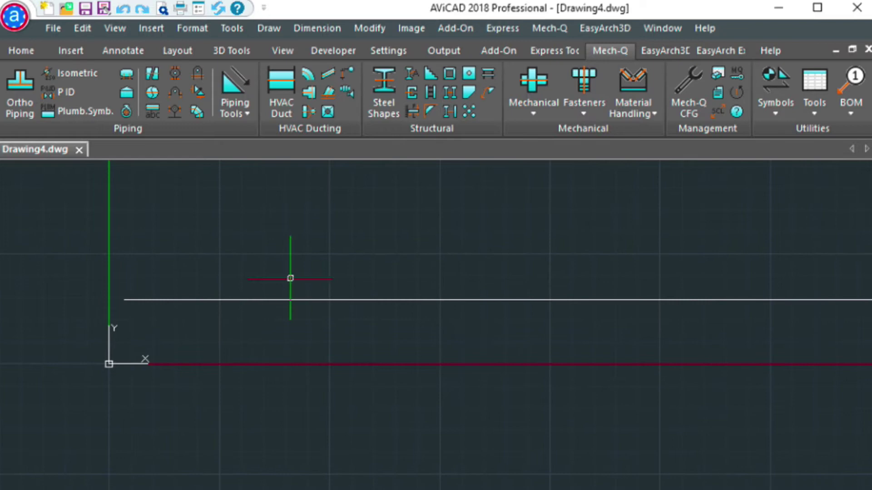
pyautogui.scroll(-3, 321, 278)
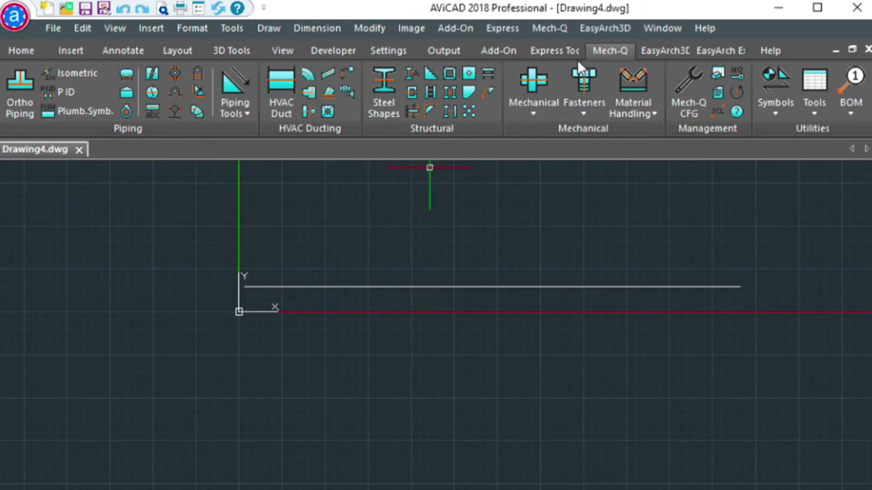
# Set polar tracking to 45-degree angle increments.
pyautogui.press('Escape')
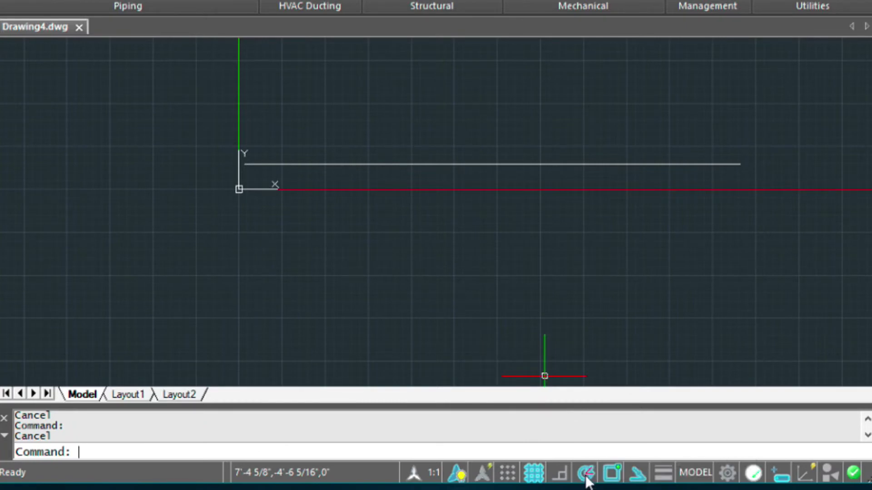
pyautogui.rightClick(587, 479)
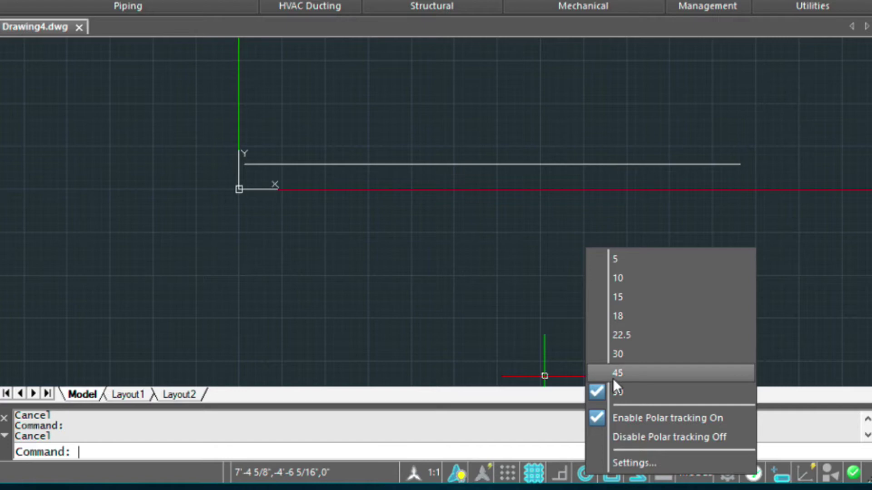
pyautogui.click(617, 376)
# Start a test line from a picked point and cancel it.
pyautogui.write('l')
pyautogui.press('Return')
pyautogui.click(270, 255)
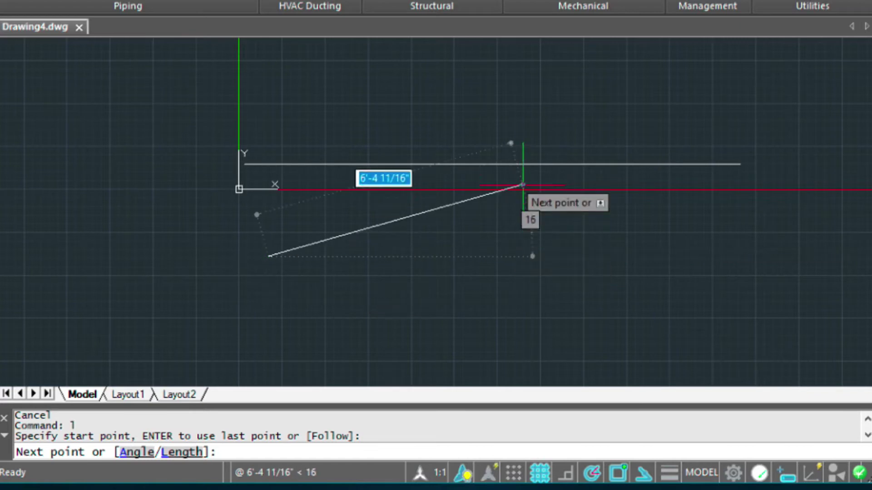
pyautogui.press('Escape')
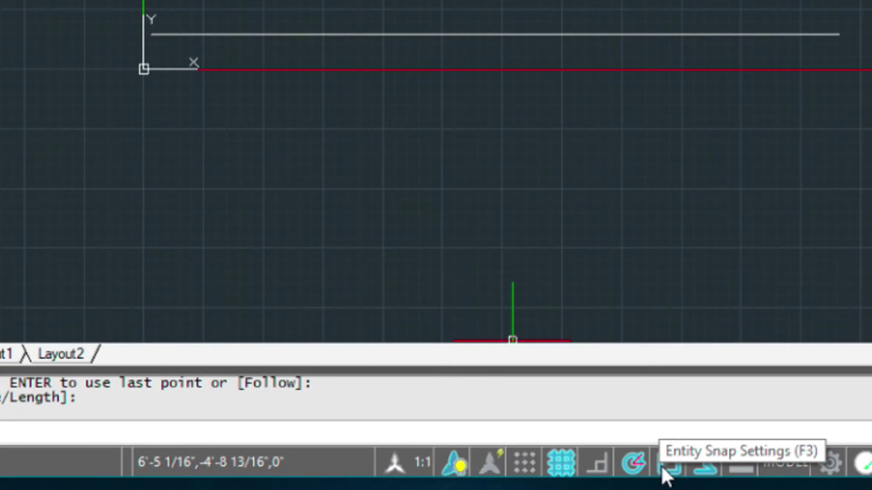
# Turn on Entity Snap and add Midpoint and Node snaps in Esnap Settings.
pyautogui.click(663, 468)
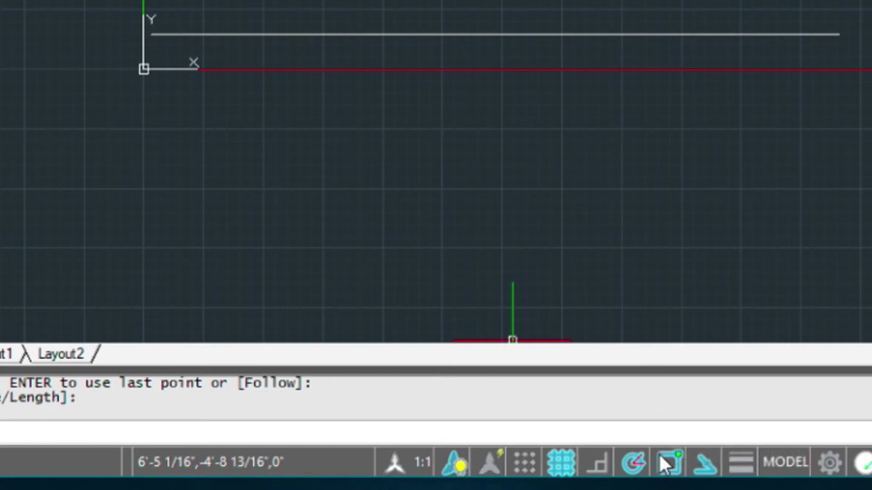
pyautogui.rightClick(665, 464)
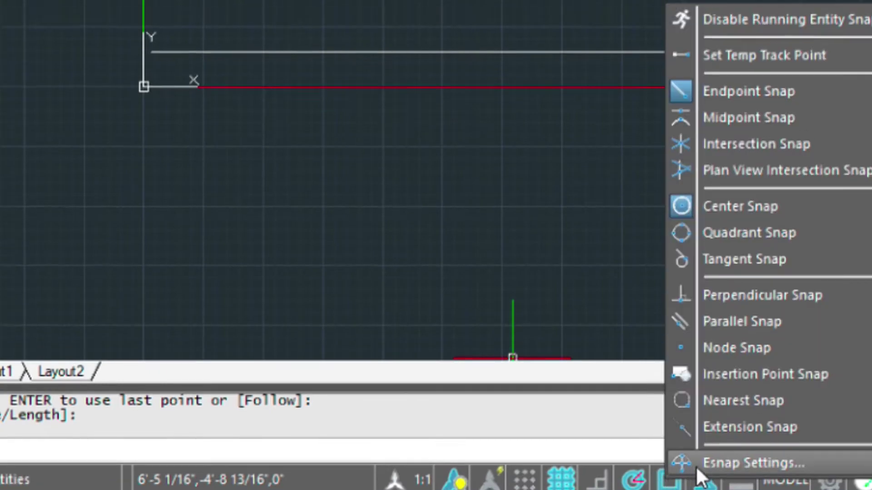
pyautogui.click(690, 446)
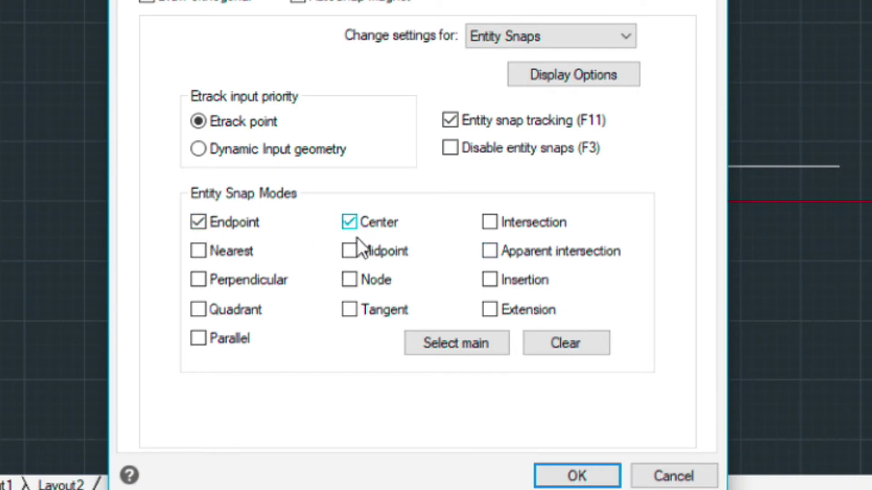
pyautogui.click(353, 253)
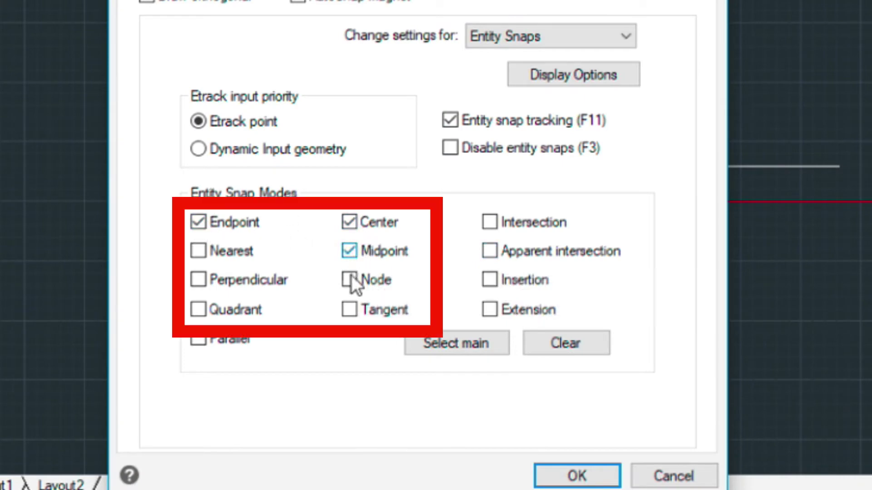
pyautogui.click(350, 279)
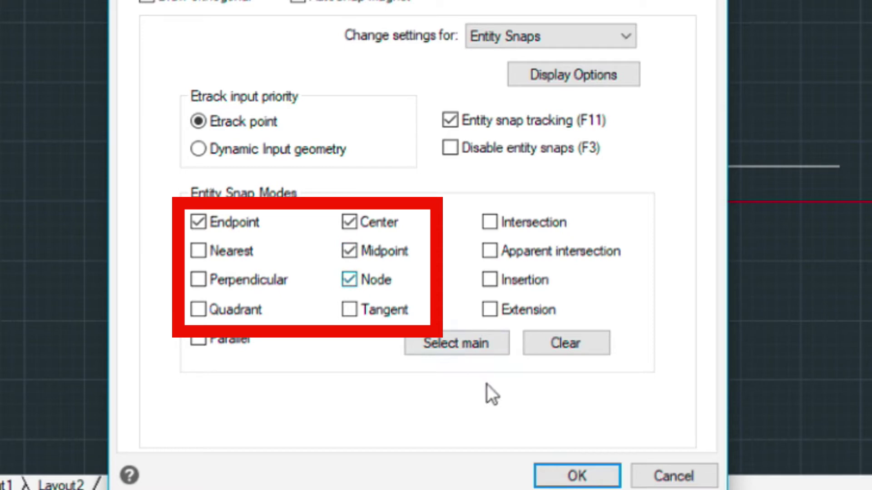
pyautogui.click(576, 475)
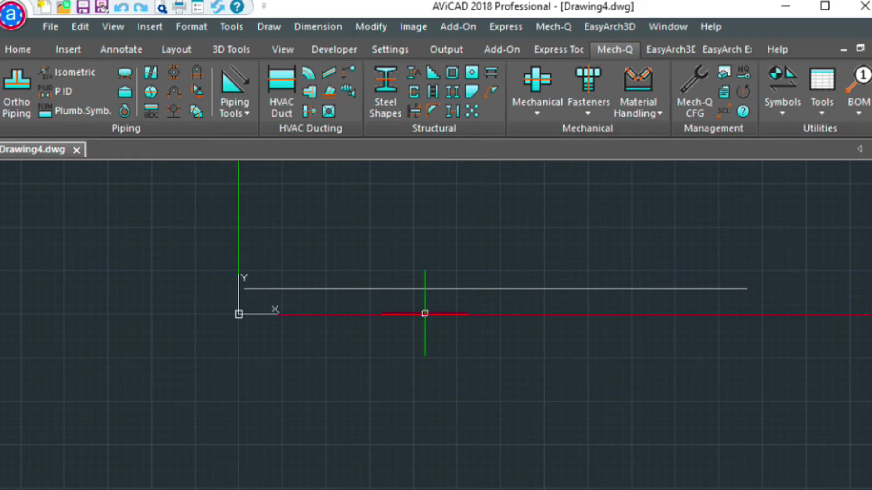
pyautogui.write('MENUBAR')
pyautogui.press('Return')
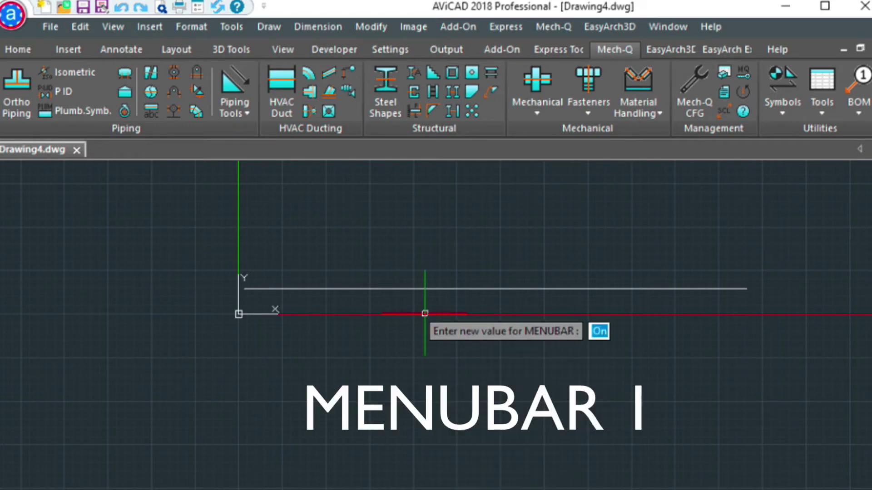
pyautogui.press('Return')
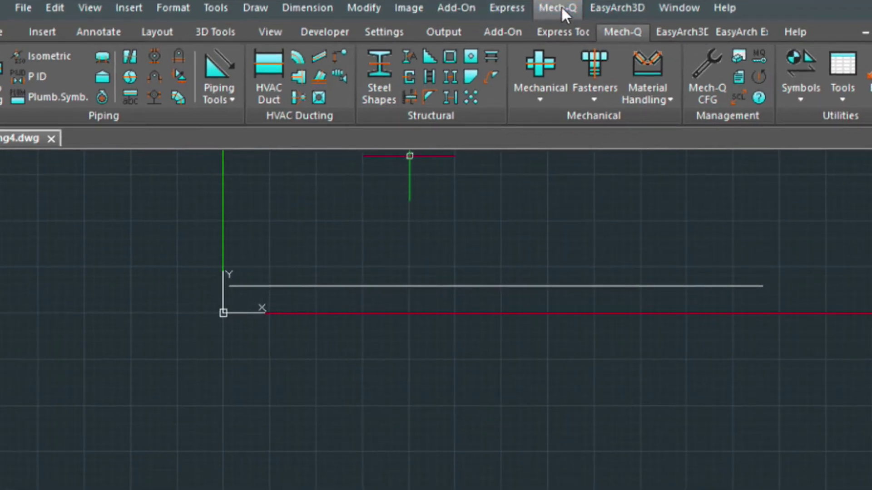
pyautogui.click(562, 10)
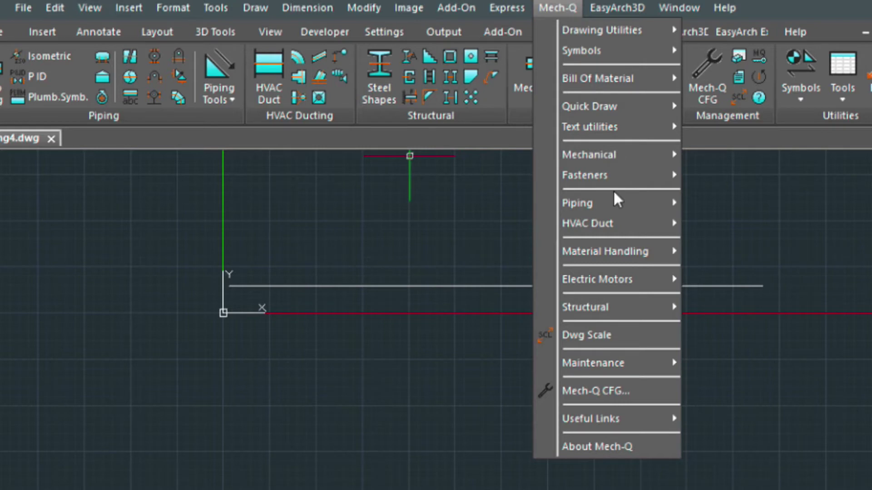
pyautogui.press('Escape')
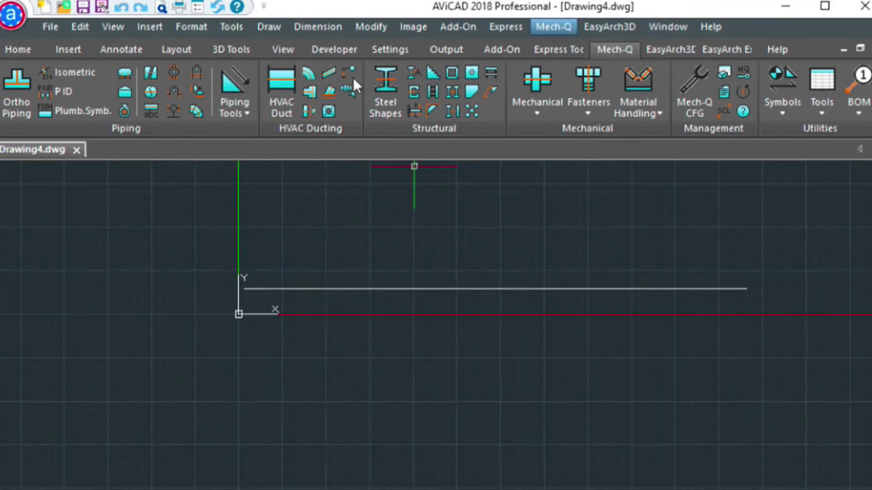
# In Mech-Q Configuration's Piping (Ortho) layer settings, recolour the Pipe and Fittings layers, choosing white.
pyautogui.click(558, 28)
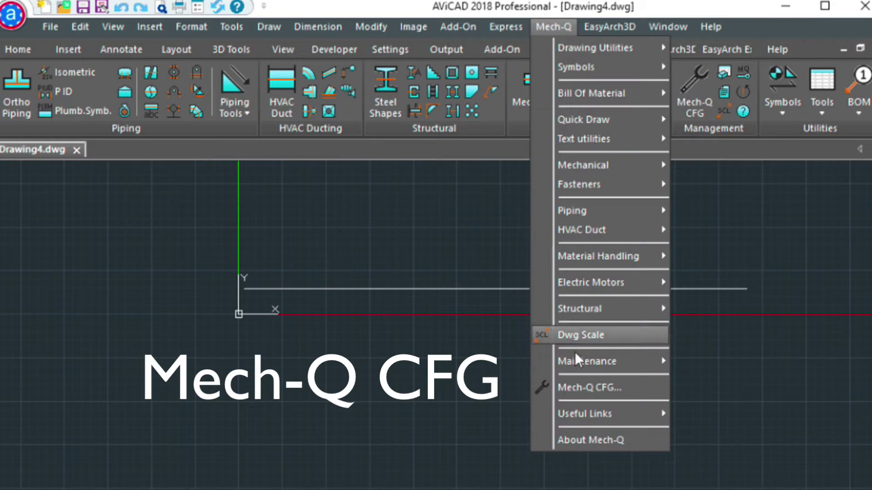
pyautogui.moveTo(579, 366)
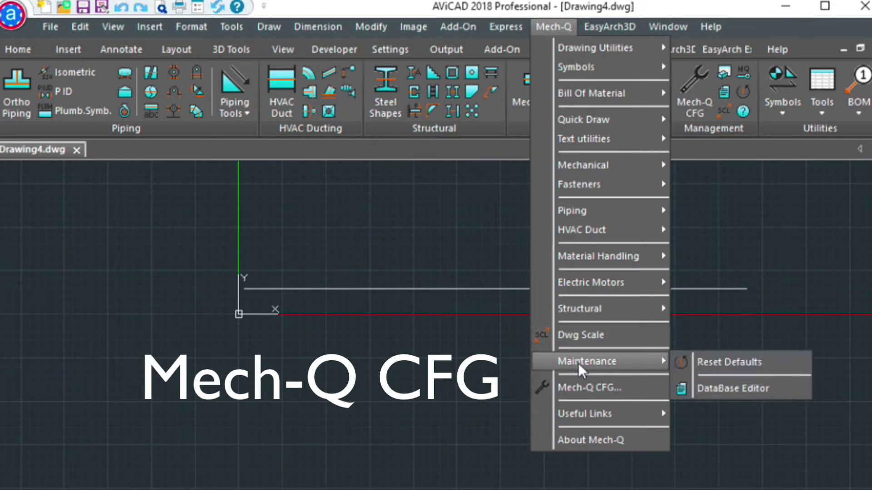
pyautogui.click(584, 393)
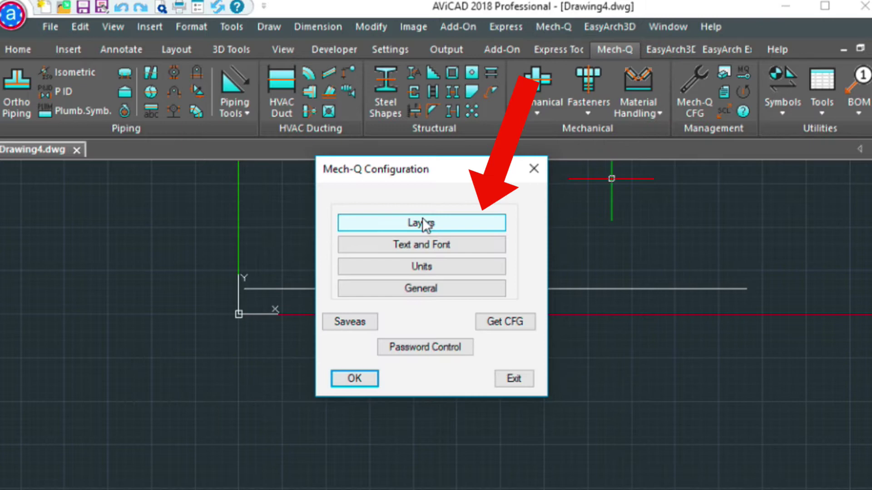
pyautogui.click(423, 220)
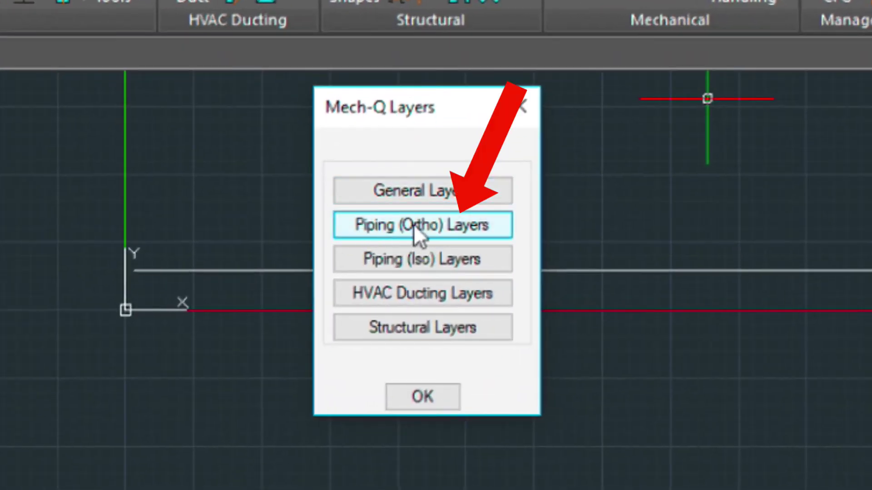
pyautogui.click(426, 220)
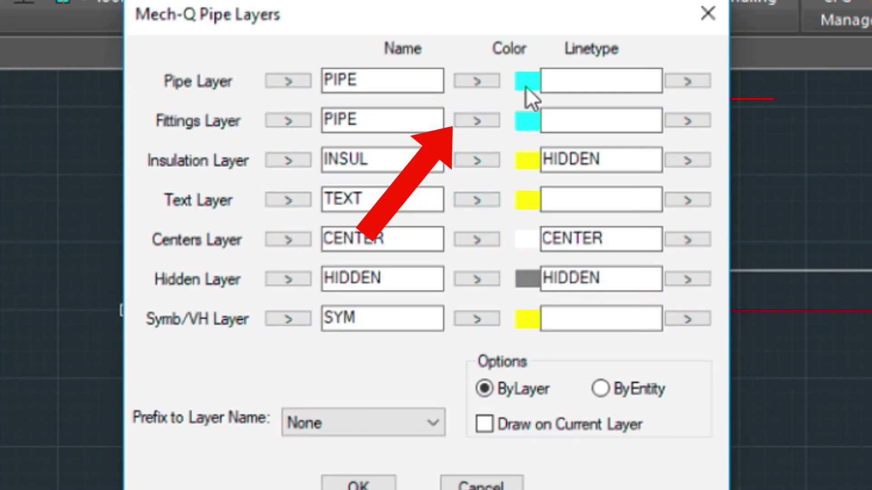
pyautogui.click(476, 82)
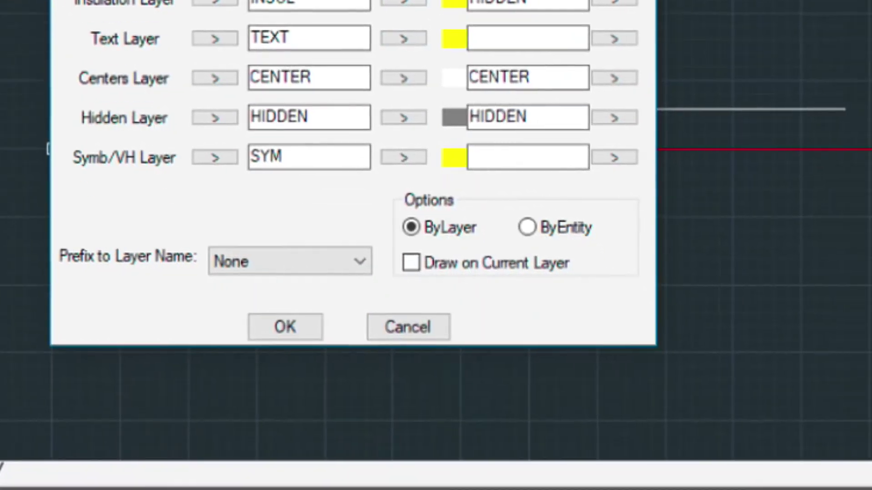
pyautogui.click(476, 121)
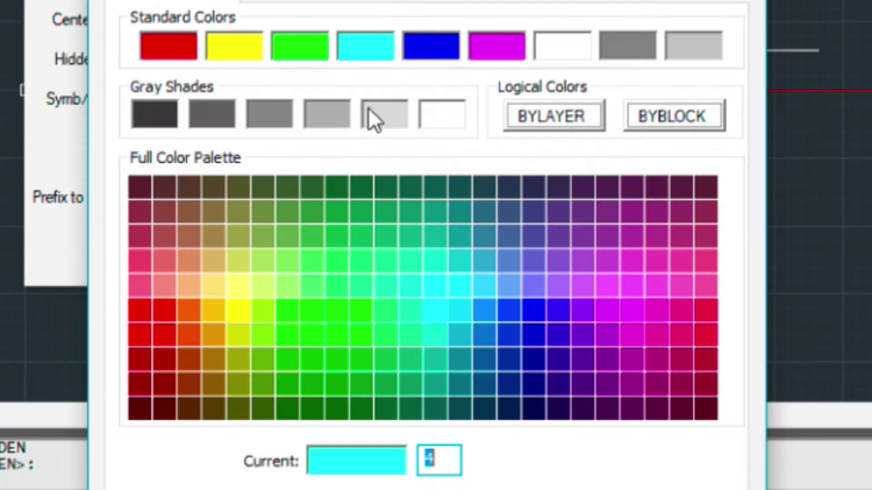
pyautogui.click(452, 116)
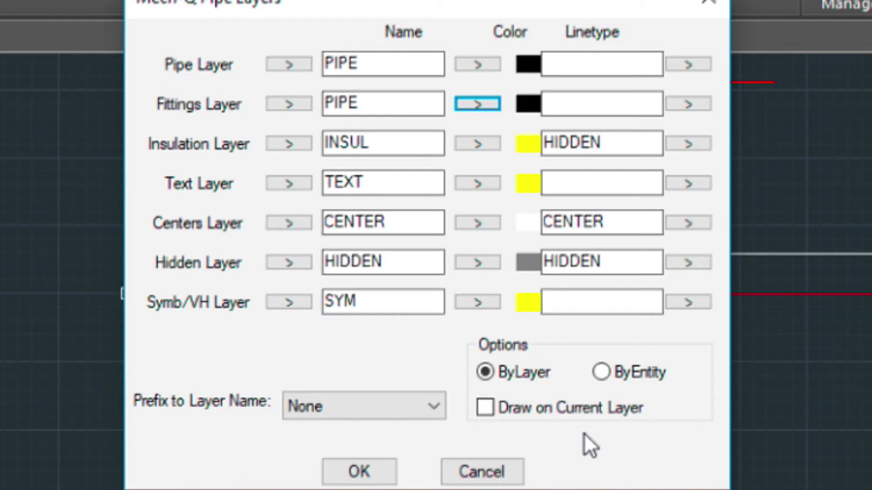
# Confirm the Pipe Layers, Mech-Q Layers, message box and Mech-Q Configuration dialogs.
pyautogui.click(383, 473)
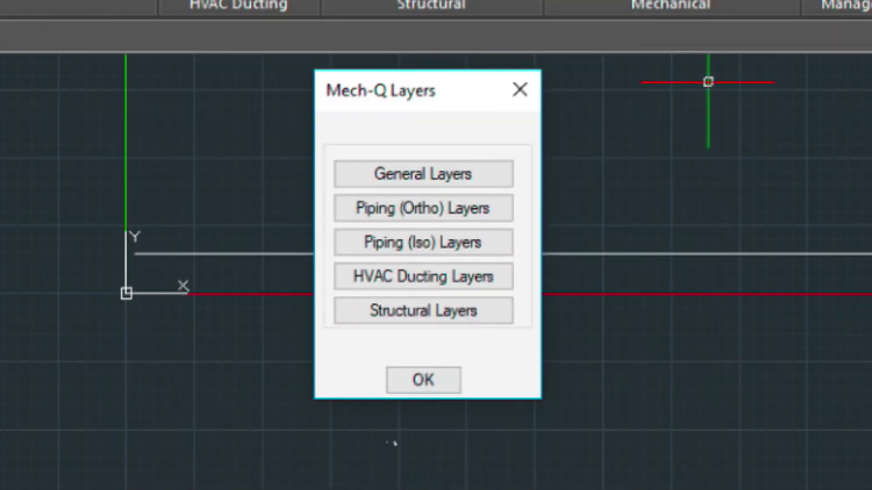
pyautogui.click(421, 382)
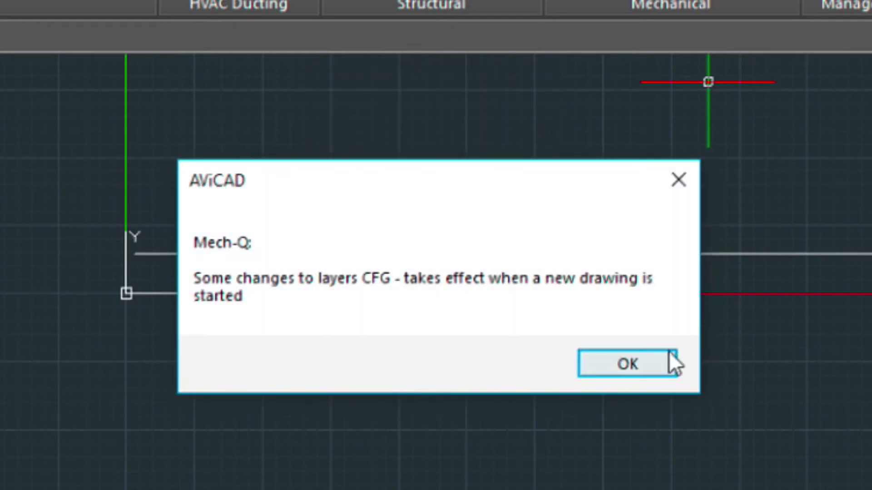
pyautogui.click(642, 369)
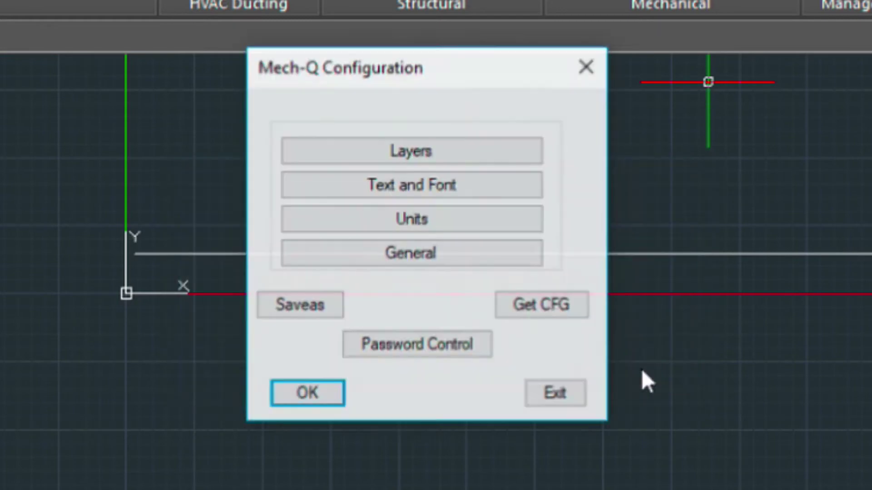
pyautogui.click(311, 394)
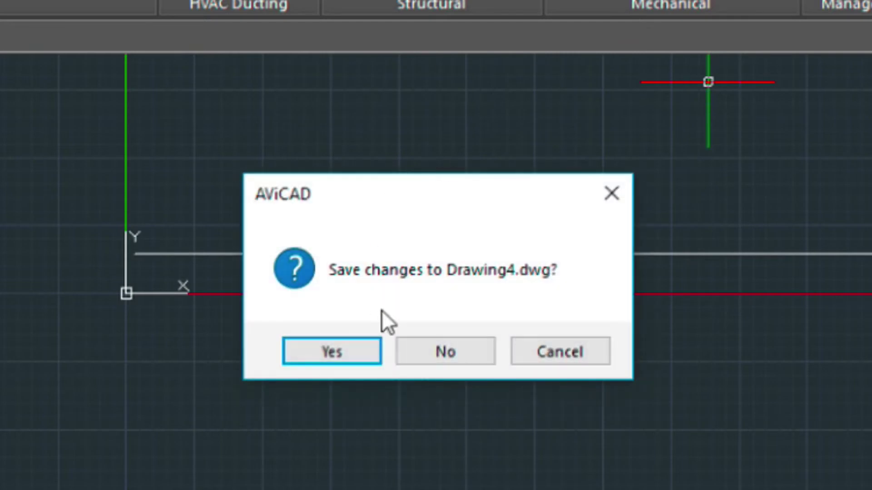
# Close Drawing4 without saving and start Drawing5 from the pcad template.
pyautogui.click(448, 349)
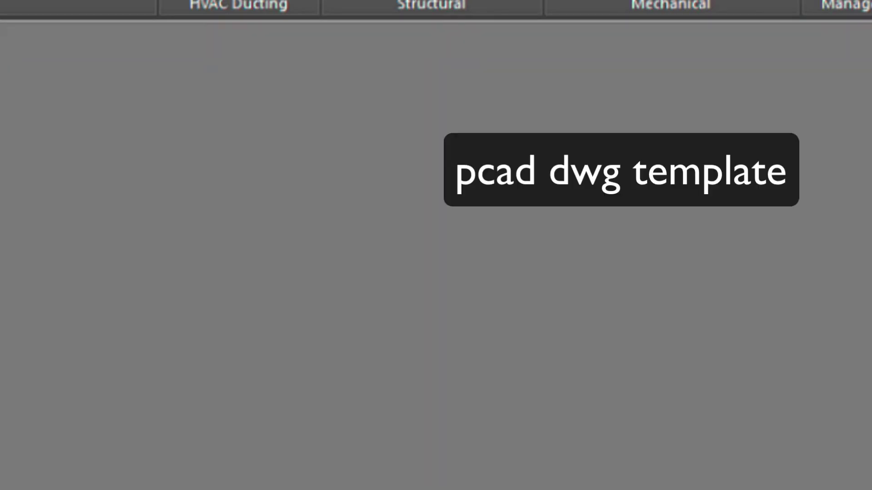
pyautogui.click(51, 11)
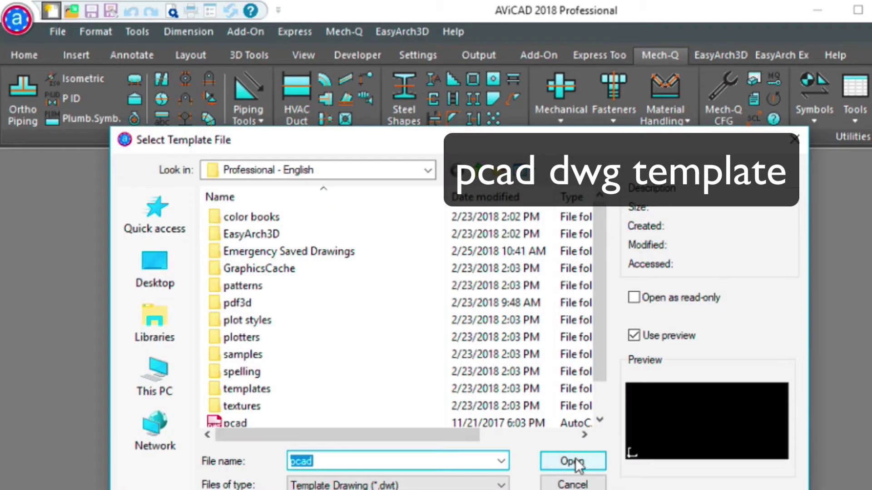
pyautogui.click(576, 460)
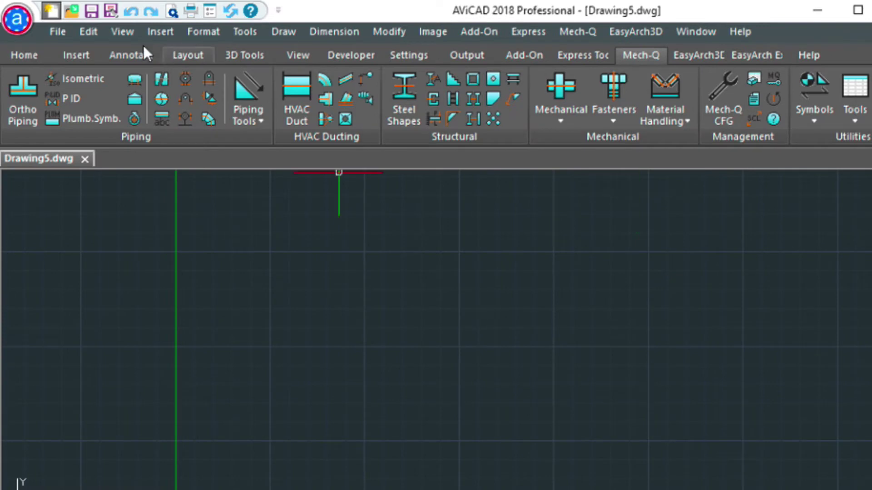
# Switch the drawing to the SW Isometric view from View > 3D Views.
pyautogui.click(123, 31)
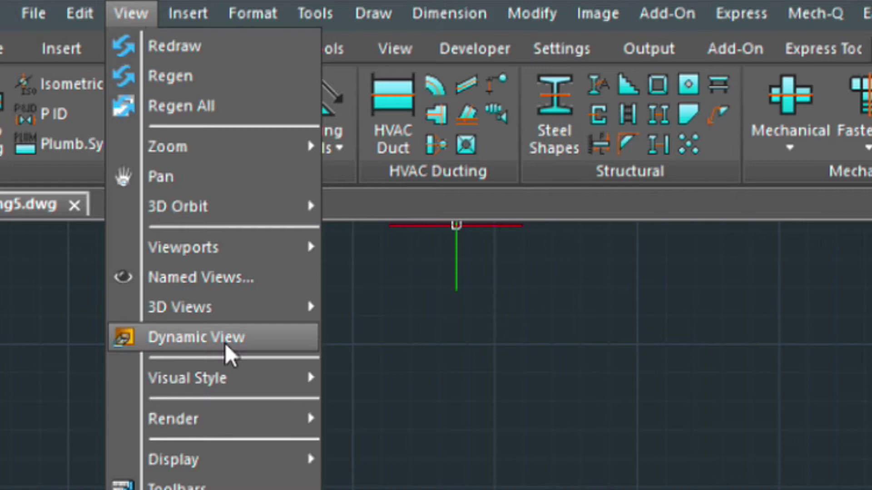
pyautogui.moveTo(237, 312)
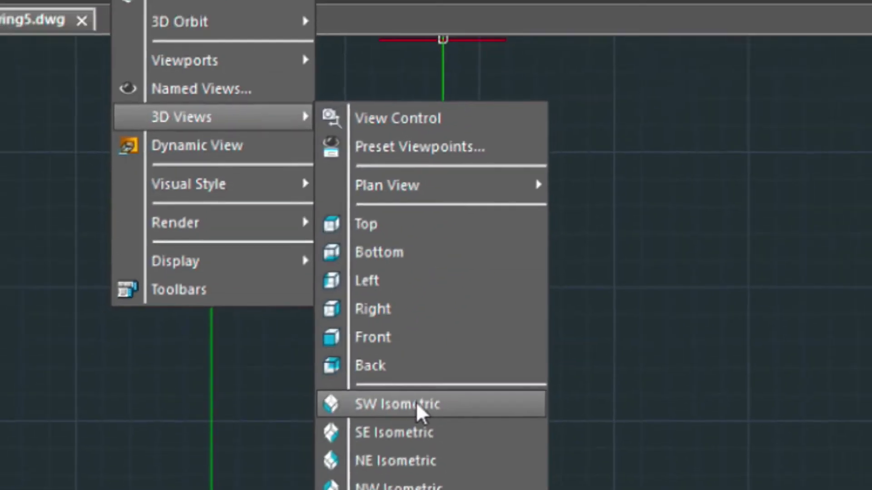
pyautogui.click(429, 366)
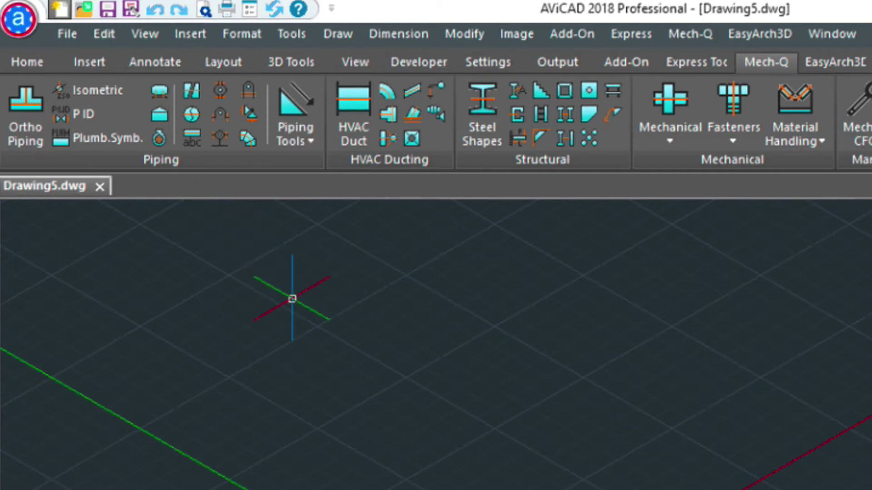
# In the Ortho Piping utility, choose 8-inch nominal size and butt-welded pipe type.
pyautogui.click(18, 108)
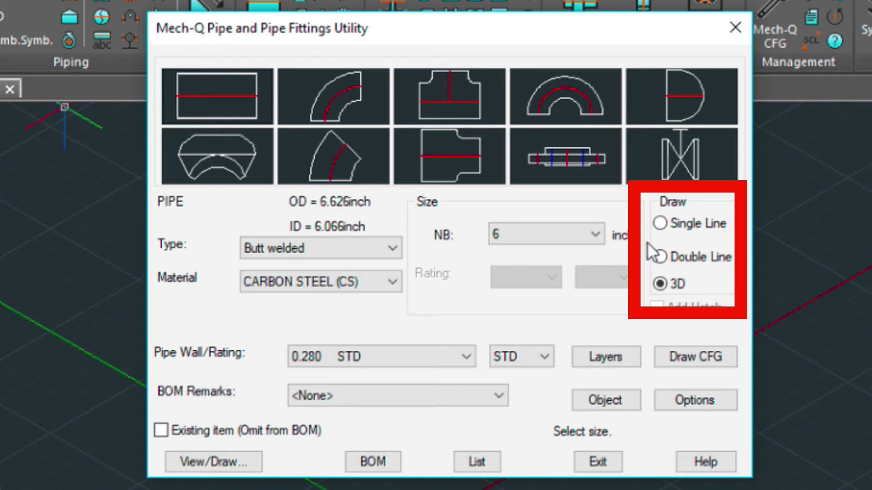
pyautogui.click(571, 236)
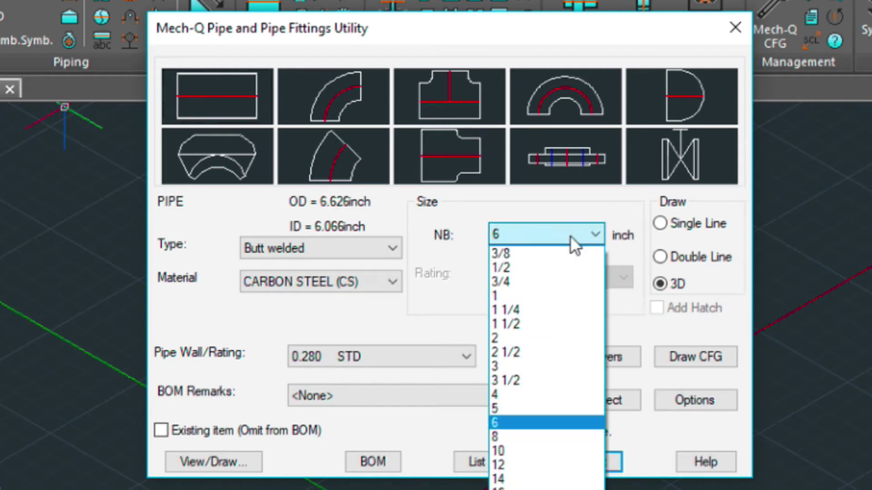
pyautogui.click(503, 434)
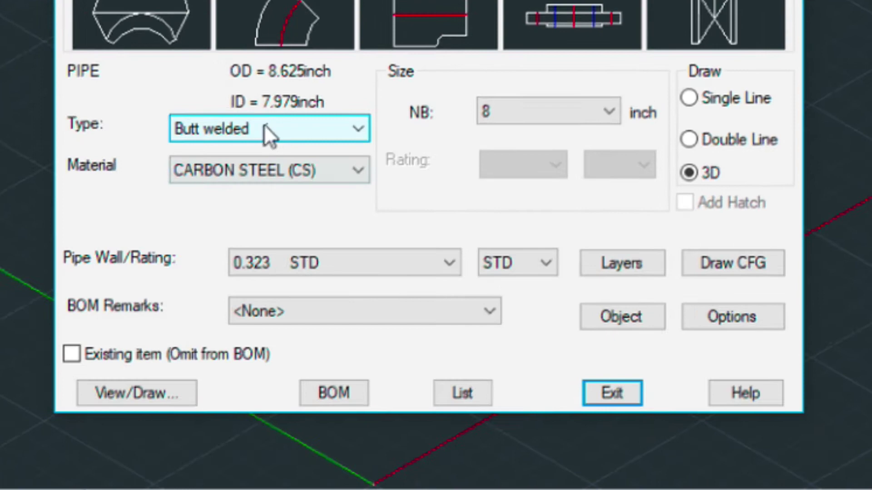
pyautogui.click(318, 249)
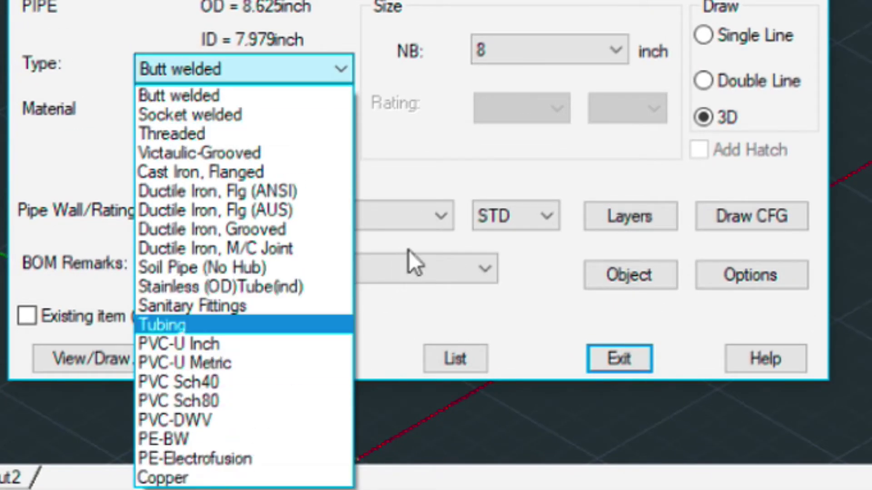
pyautogui.click(544, 362)
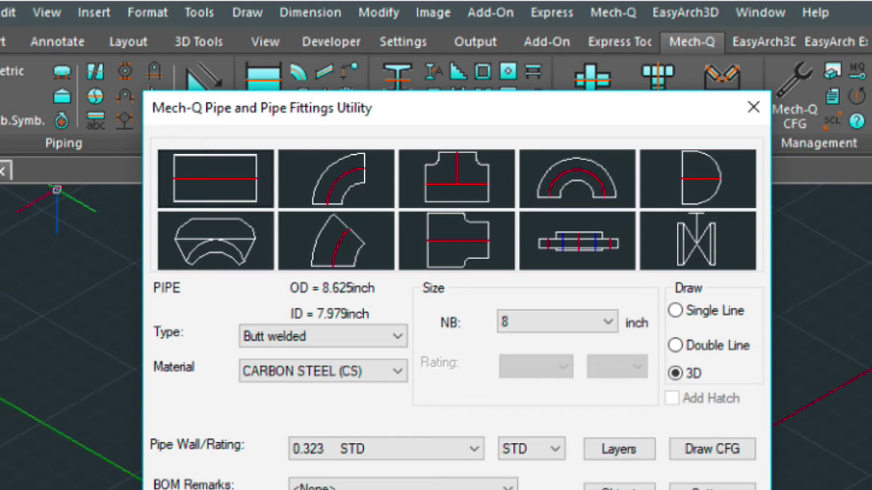
# Close the piping utility and draw a 12-foot line along the X axis.
pyautogui.press('Return')
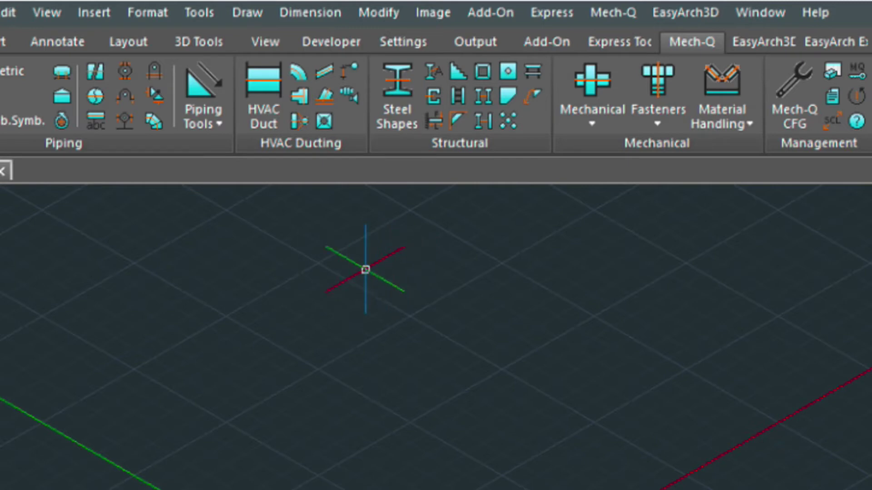
pyautogui.write('l')
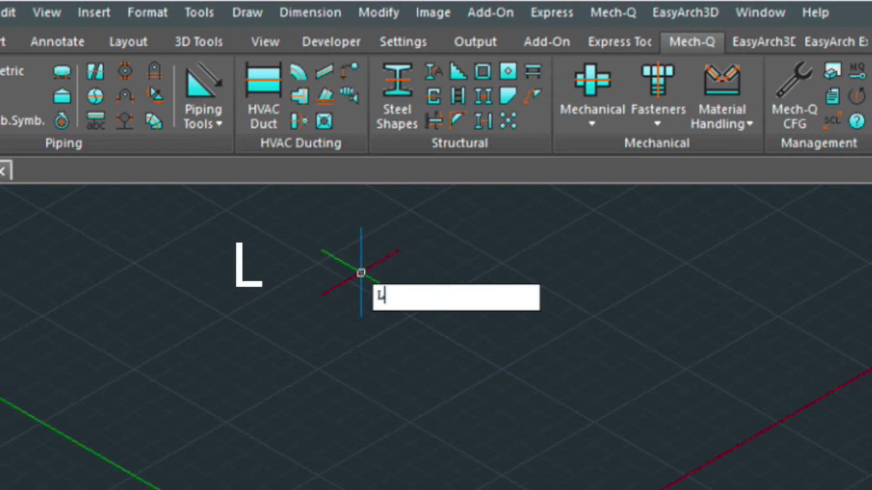
pyautogui.press('Return')
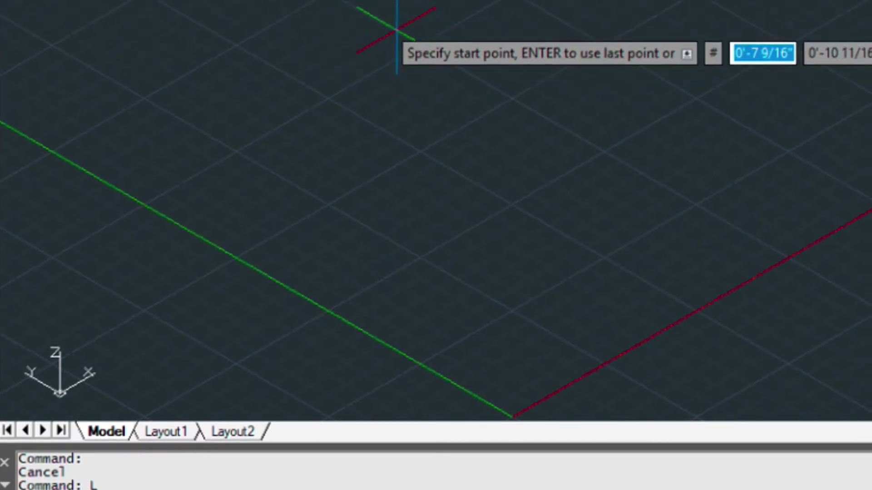
pyautogui.click(398, 33)
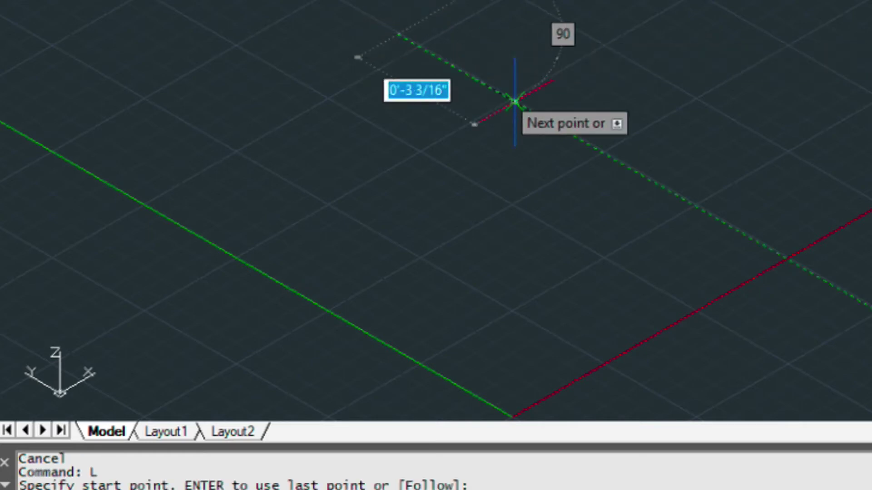
pyautogui.write('12')
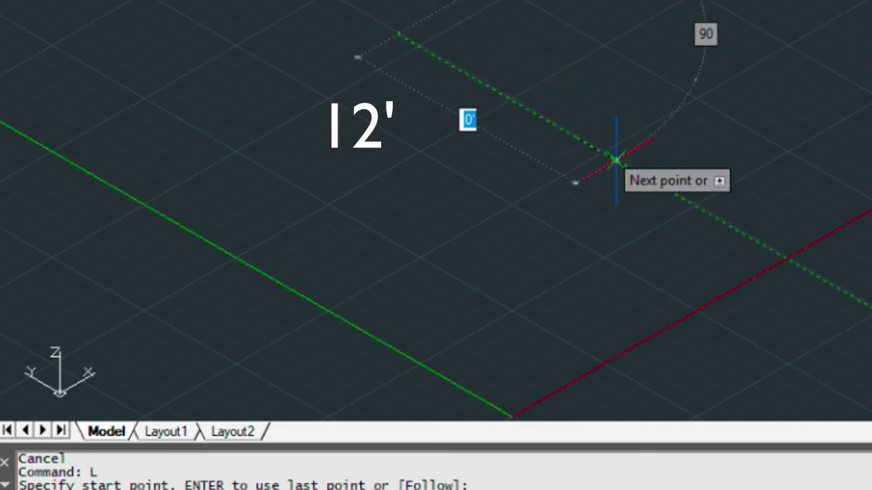
pyautogui.press('Return')
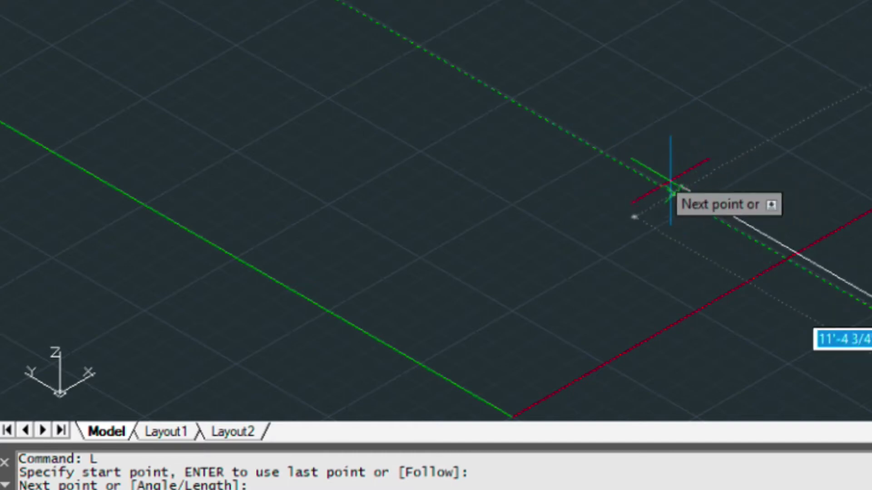
pyautogui.press('Escape')
pyautogui.scroll(-2, 668, 174)
pyautogui.scroll(-8, 668, 175)
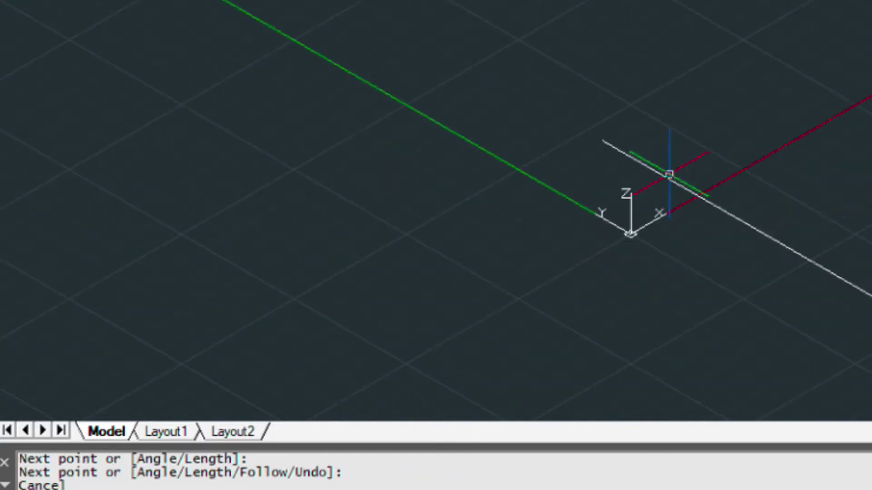
pyautogui.scroll(9, 681, 202)
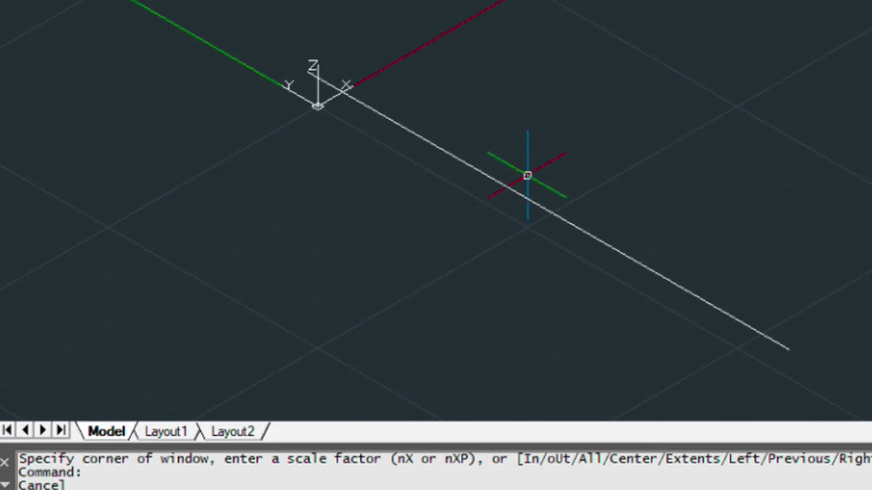
# Move the 12-foot line 5' straight up along Z with MOVE.
pyautogui.press('Escape')
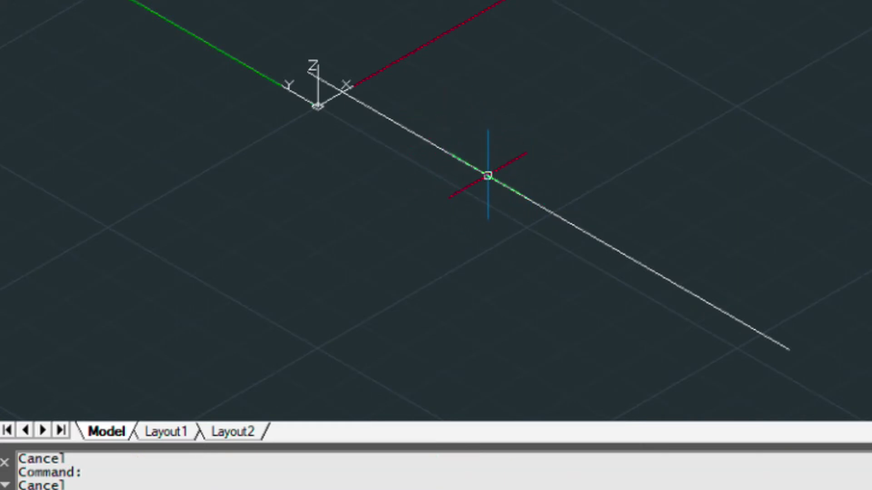
pyautogui.click(487, 176)
pyautogui.press('m')
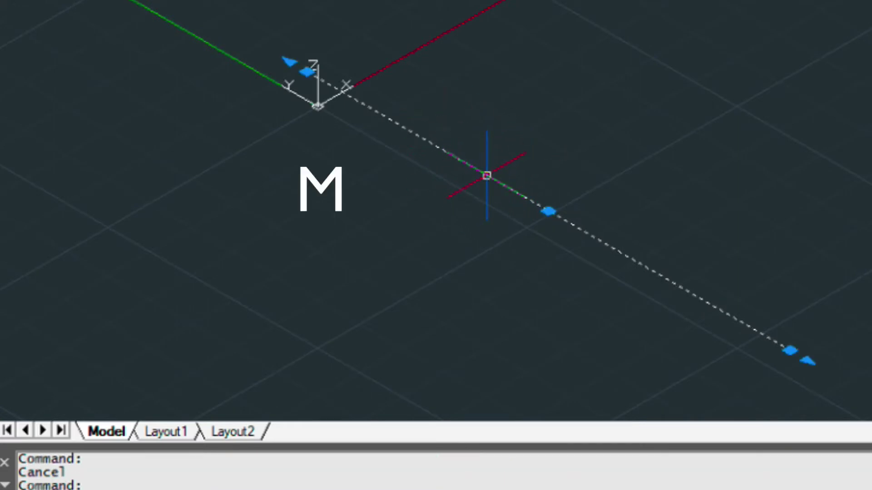
pyautogui.press('Return')
pyautogui.click(487, 198)
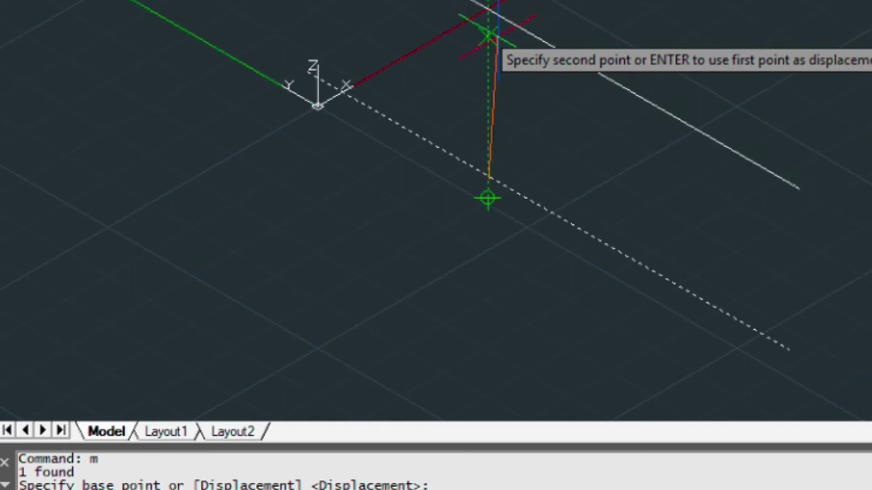
pyautogui.press('shift')
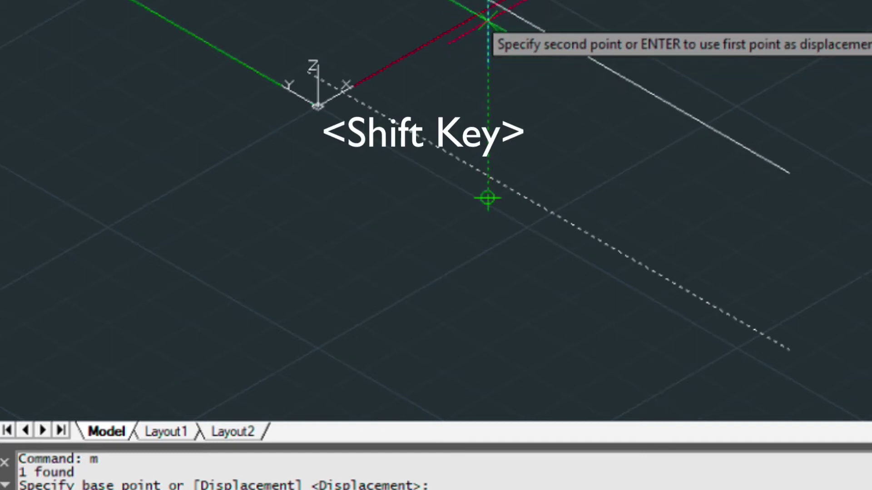
pyautogui.write("5'")
pyautogui.press('Return')
pyautogui.press('Escape')
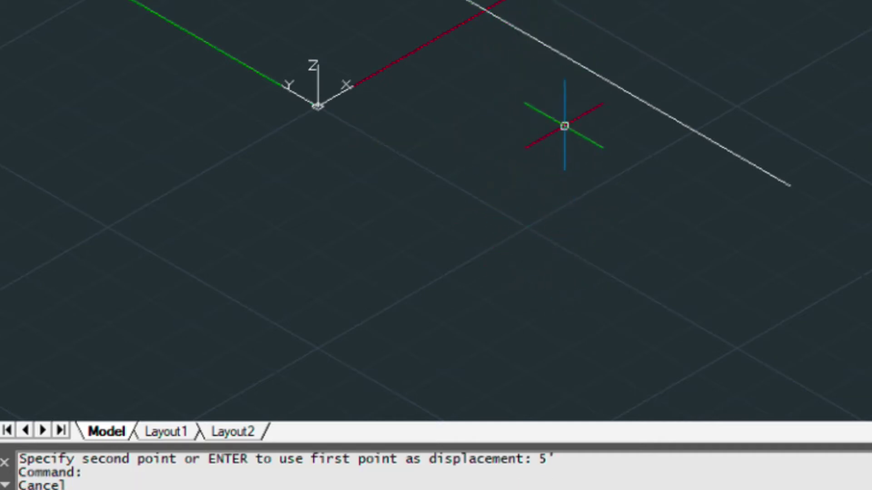
# From the raised line's midpoint, draw lines 5' down, then two 4' runs.
pyautogui.press('Escape')
pyautogui.write('L')
pyautogui.press('Return')
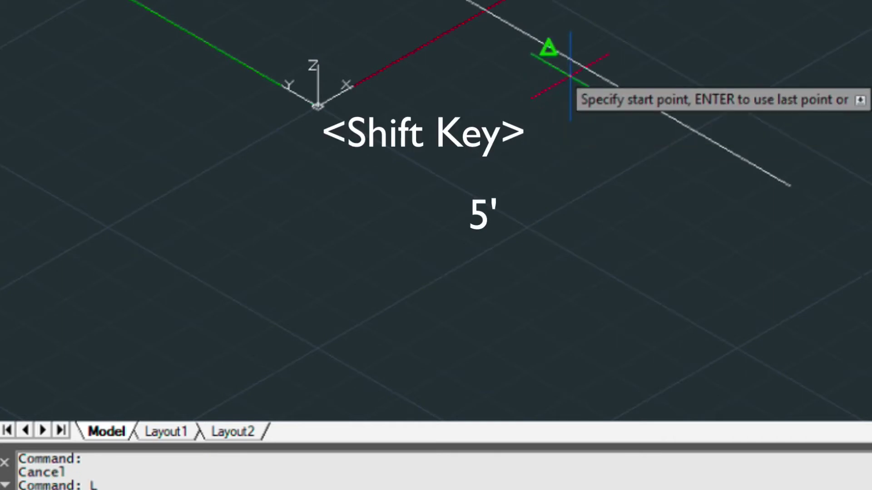
pyautogui.click(563, 67)
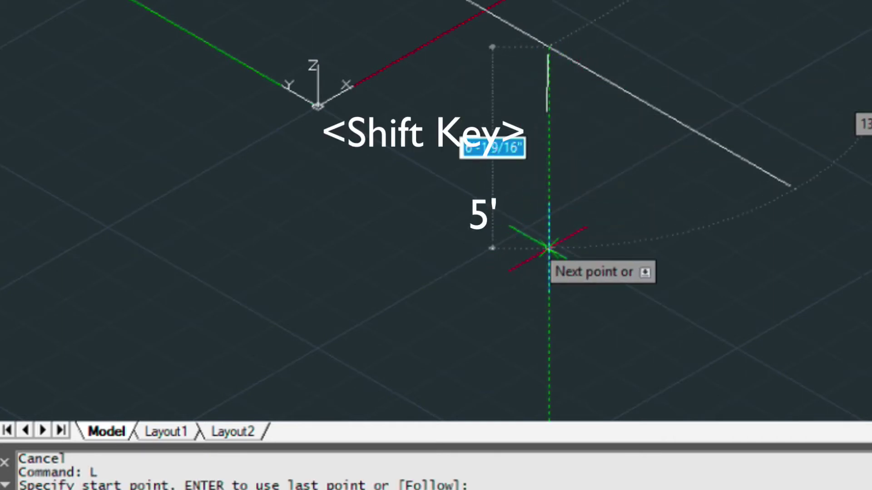
pyautogui.write('5')
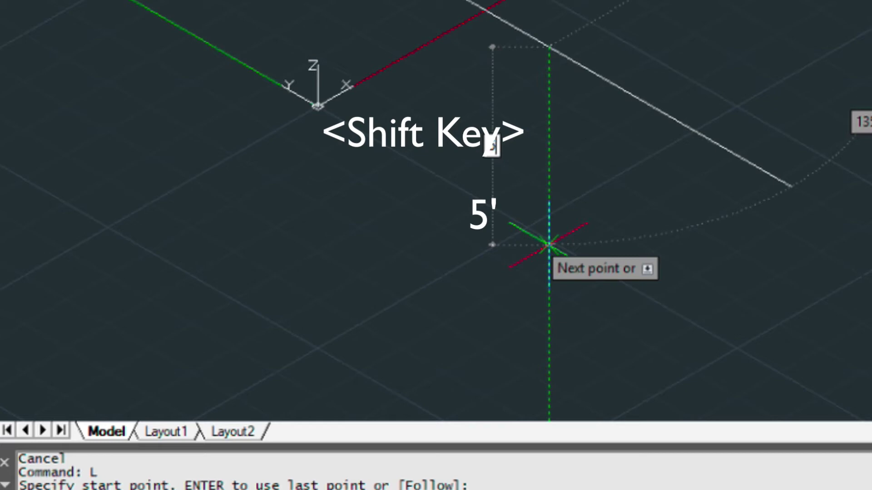
pyautogui.write("'")
pyautogui.press('Return')
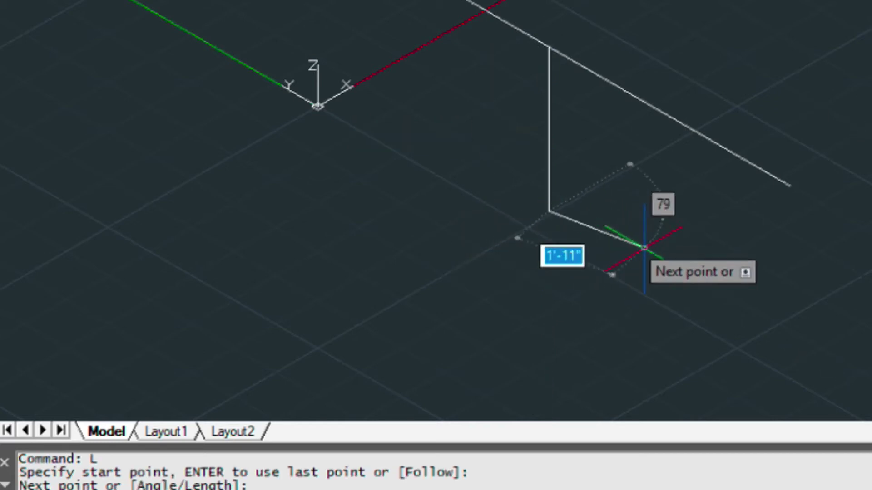
pyautogui.write("4'")
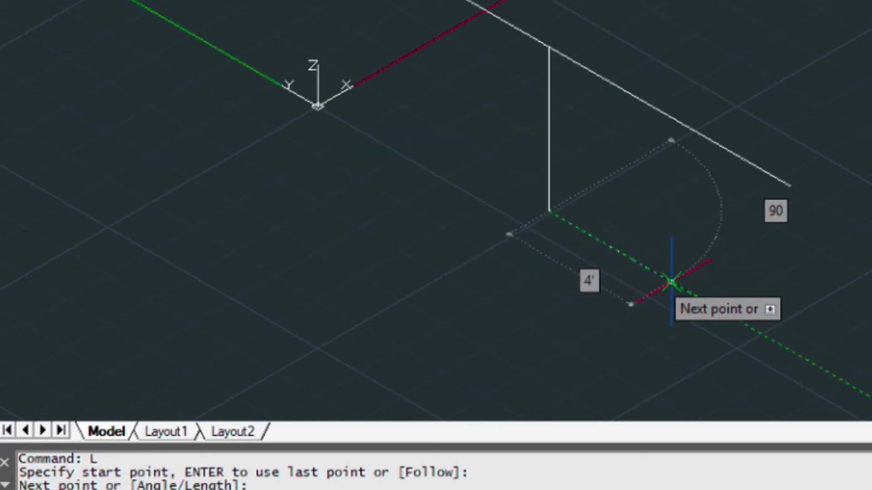
pyautogui.press('Return')
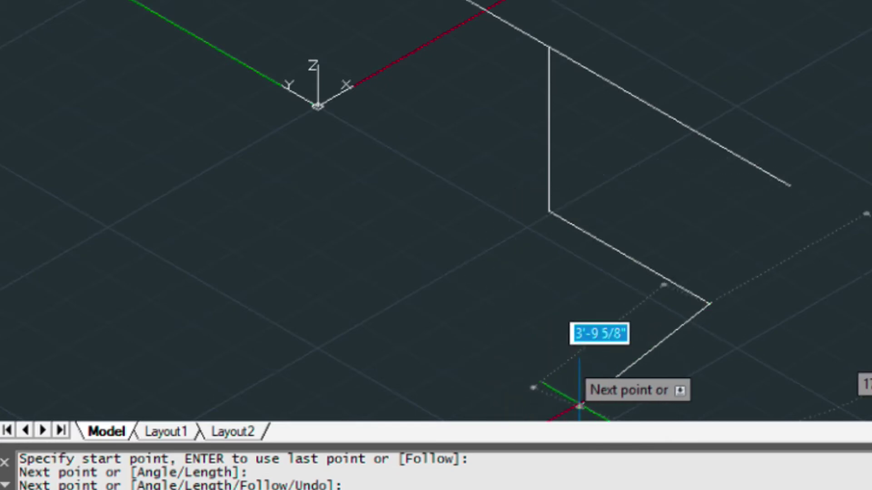
pyautogui.write("4'")
pyautogui.press('Return')
pyautogui.press('Escape')
pyautogui.scroll(-2, 605, 196)
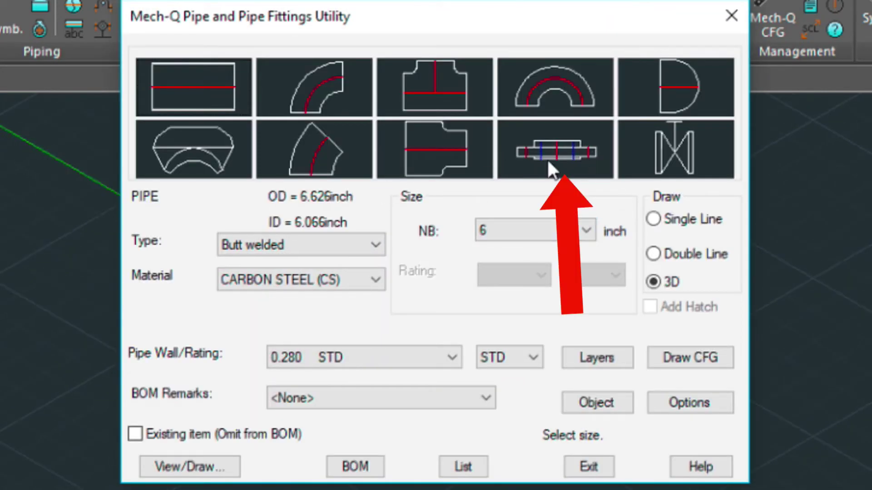
# Set the nominal pipe size to 8 inches and choose a flange as the fitting to draw.
pyautogui.click(590, 235)
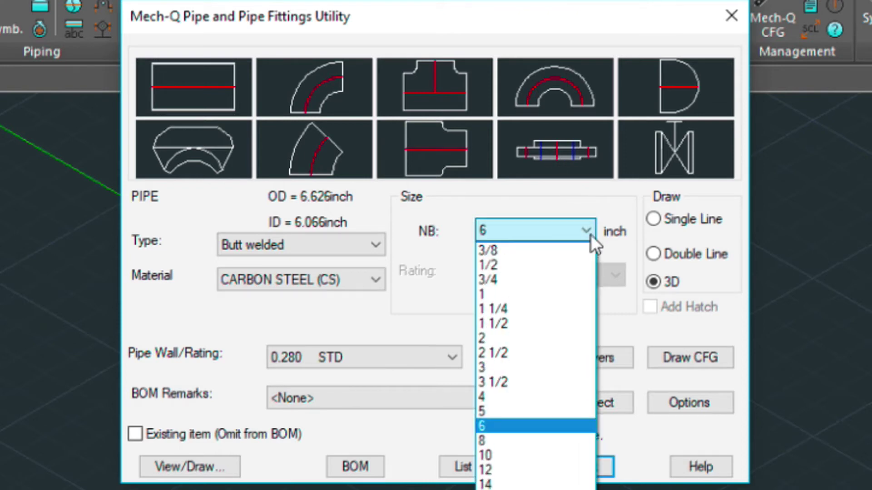
pyautogui.click(510, 440)
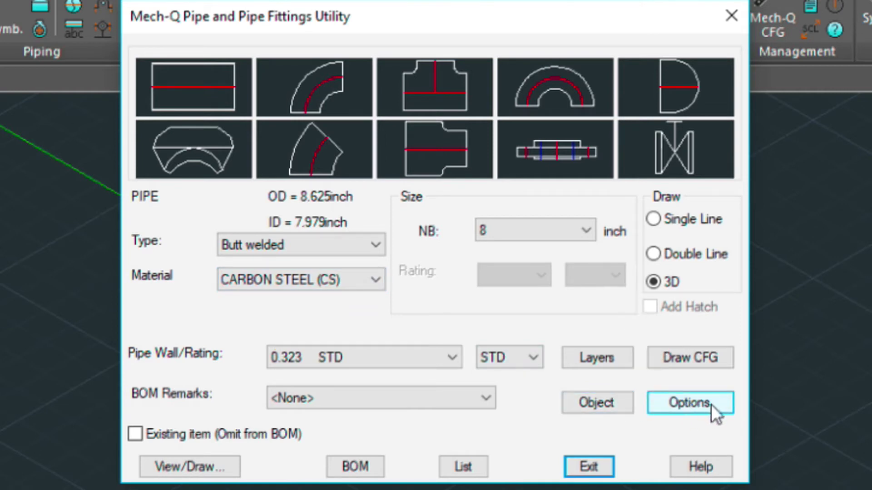
pyautogui.click(563, 145)
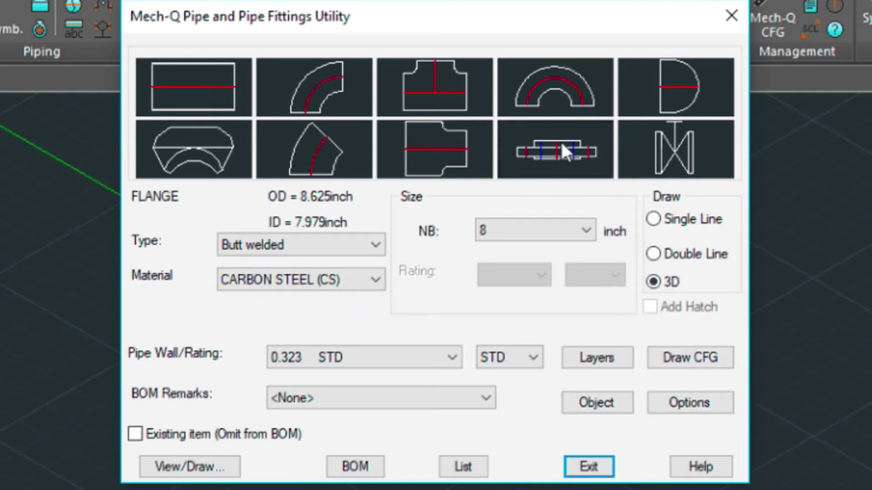
pyautogui.click(207, 468)
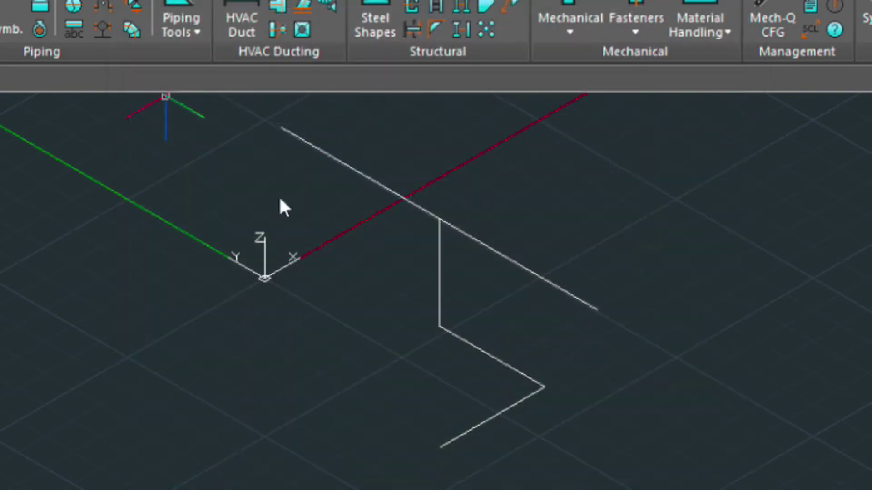
# Cap the long line's upper-left pipe end with a Welding Neck flange, accepting the default direction.
pyautogui.click(280, 200)
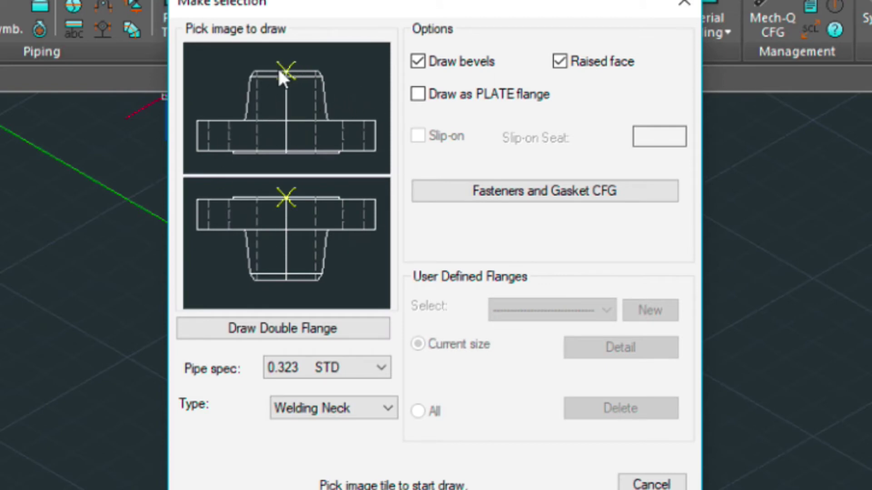
pyautogui.click(318, 409)
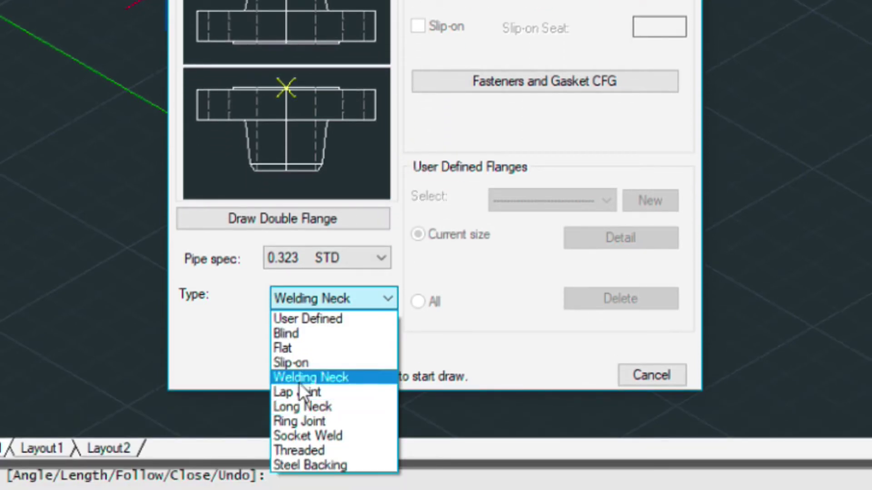
pyautogui.click(299, 380)
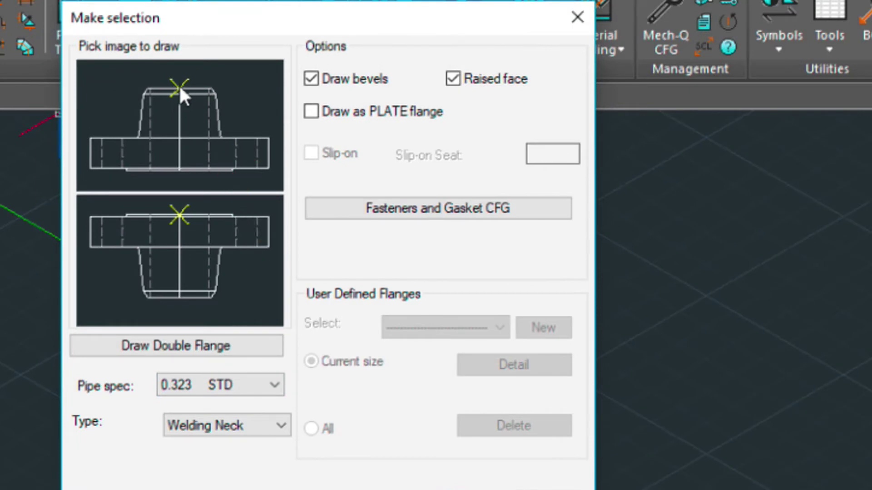
pyautogui.click(179, 85)
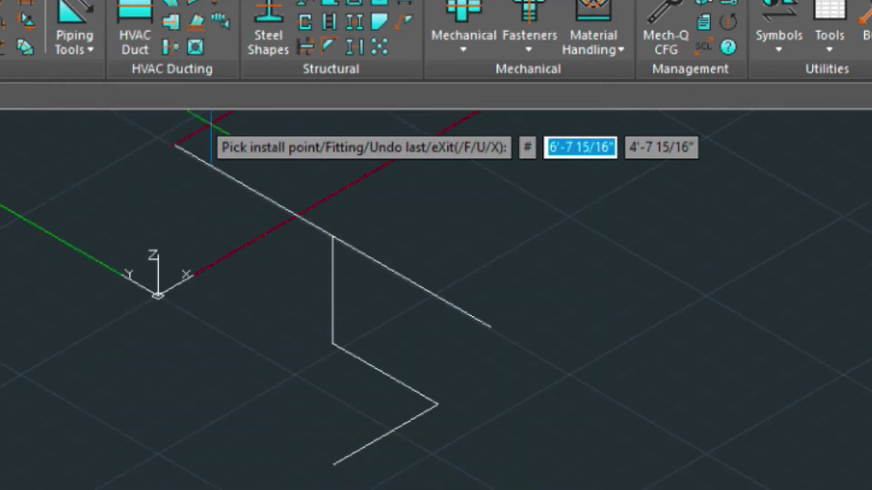
pyautogui.click(176, 146)
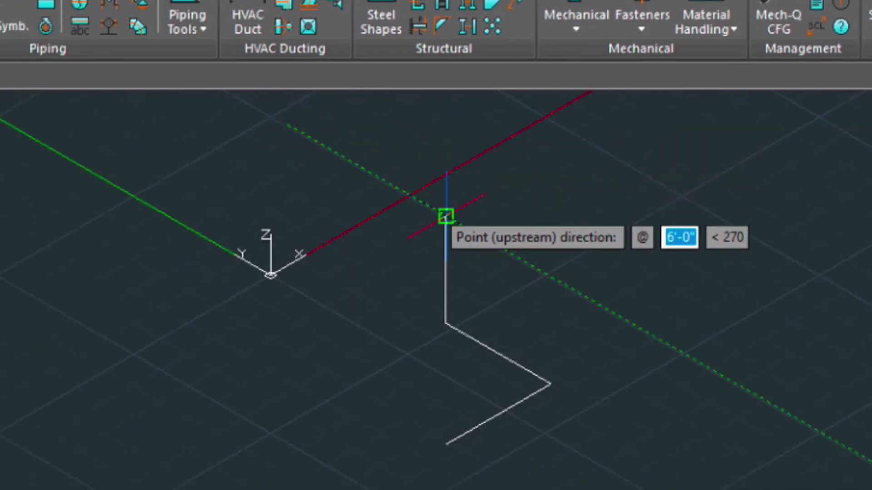
pyautogui.press('Return')
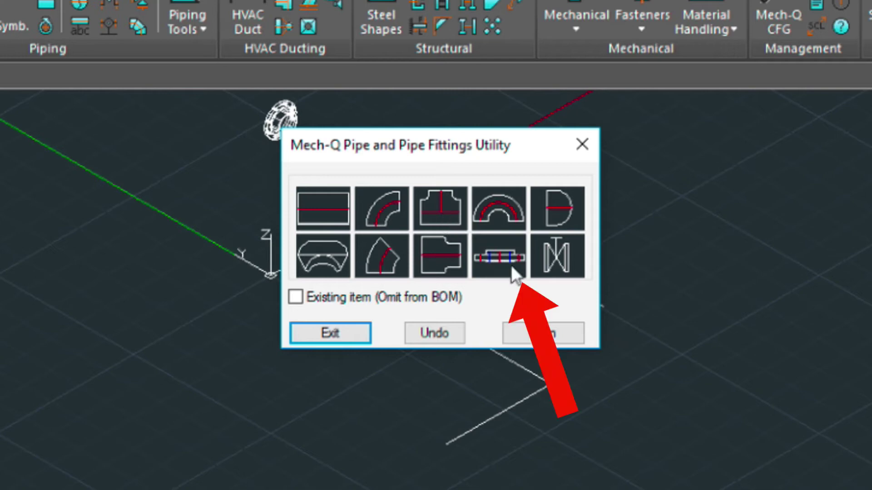
# Place a second welding neck flange at the lower-right end of the long line.
pyautogui.click(498, 257)
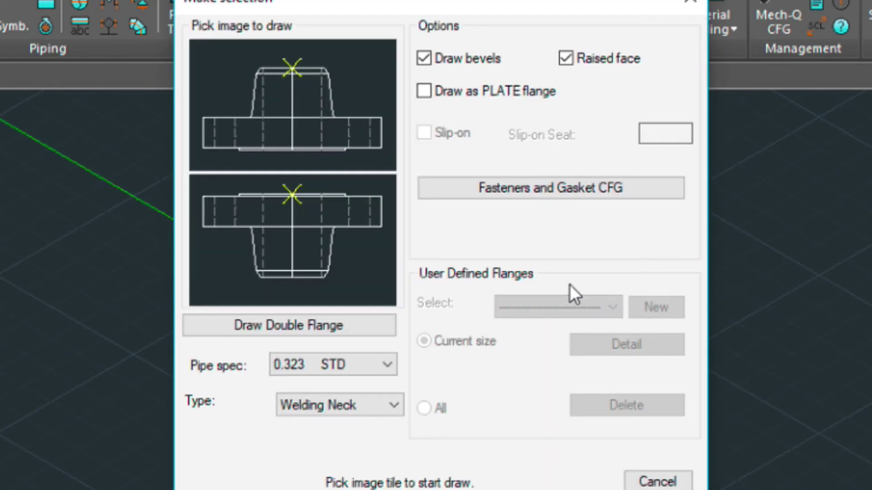
pyautogui.click(299, 54)
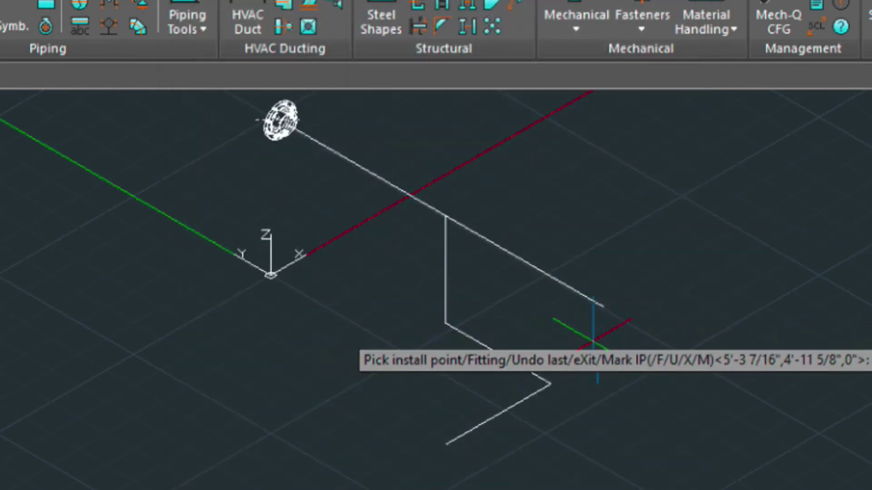
pyautogui.click(603, 307)
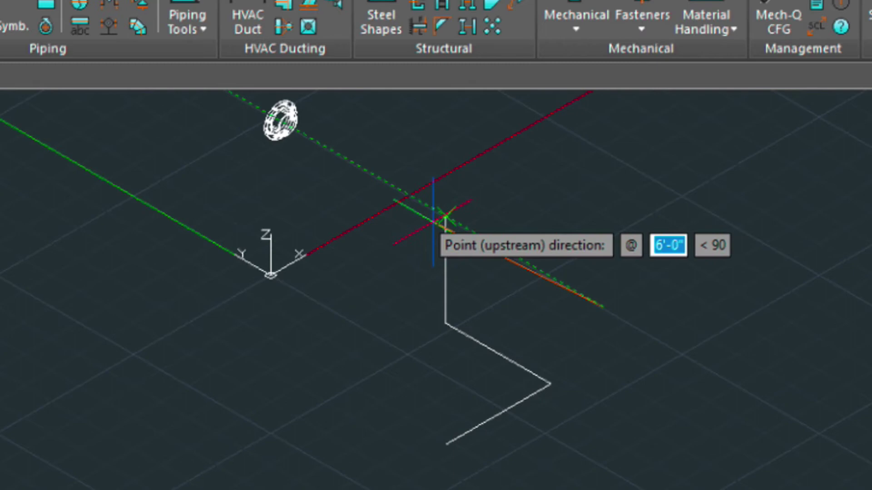
pyautogui.click(446, 217)
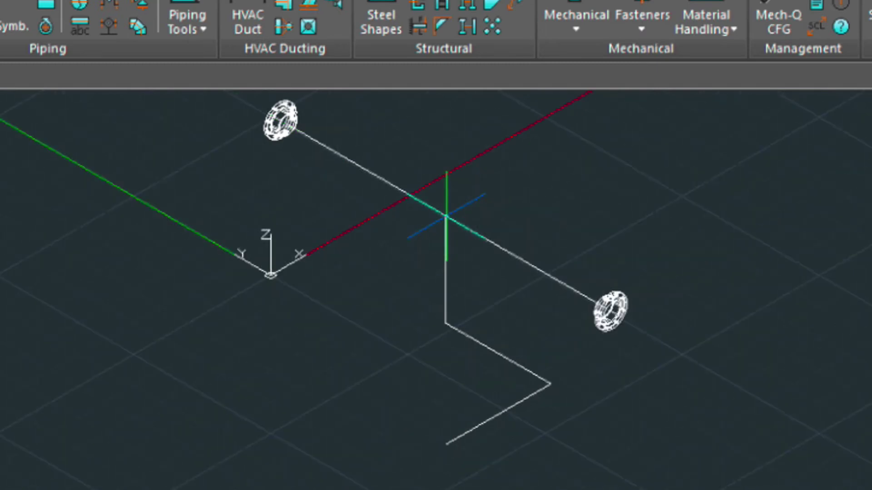
# Place a third welding neck flange at the end of the lower branch.
pyautogui.click(490, 267)
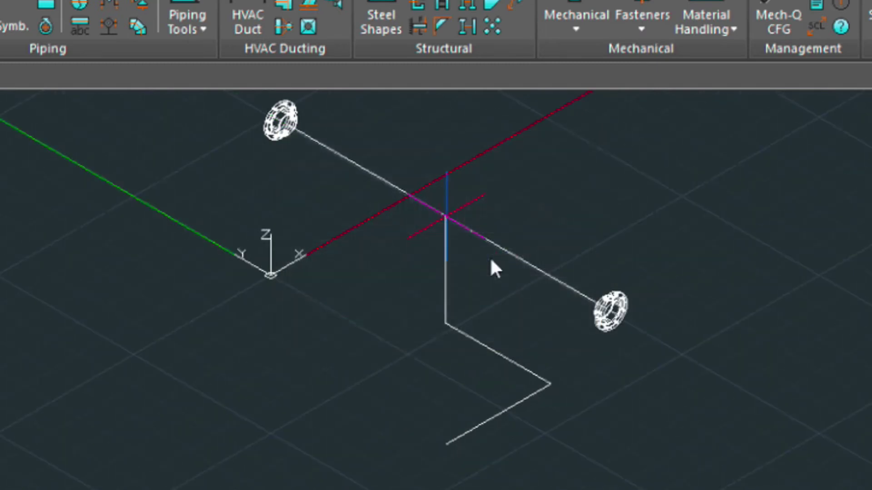
pyautogui.click(491, 352)
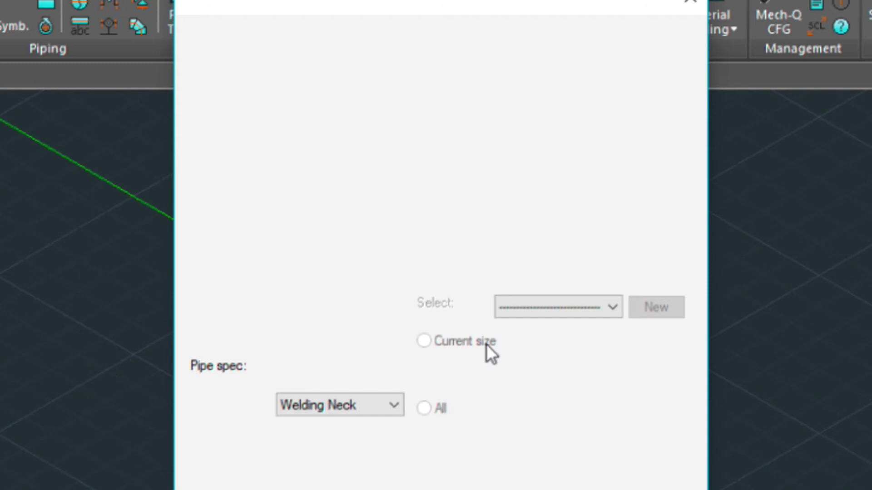
pyautogui.click(486, 344)
pyautogui.click(297, 73)
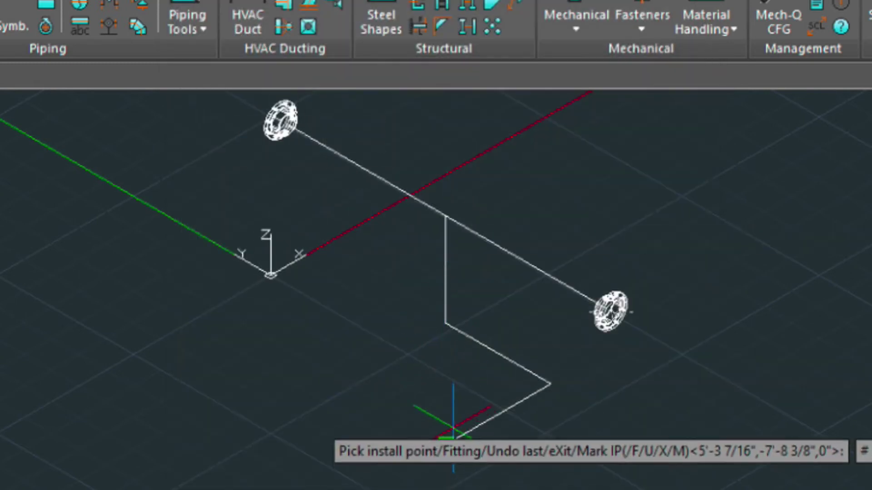
pyautogui.click(446, 445)
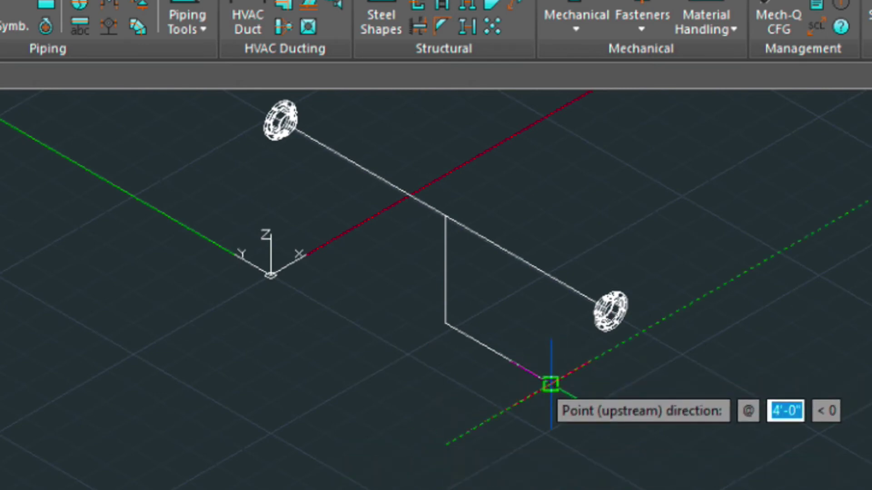
pyautogui.press('Return')
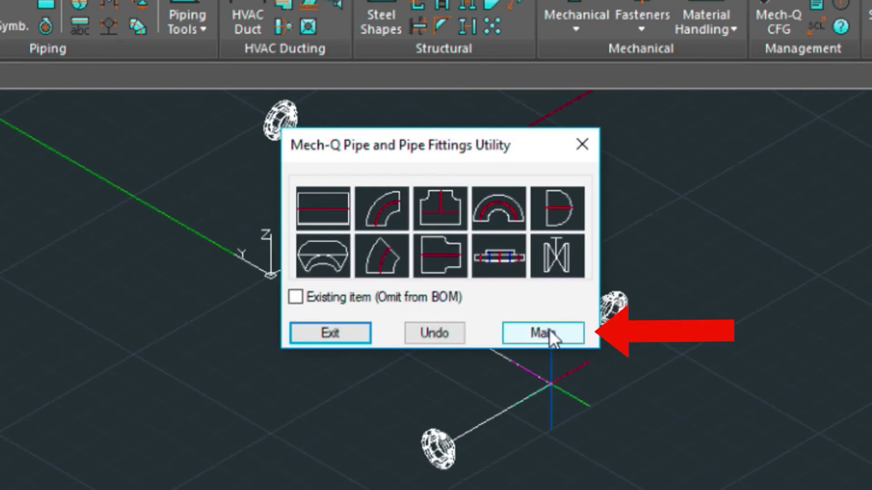
# Set the piping options' welding gap allowance to 1/8 and close the options.
pyautogui.click(549, 329)
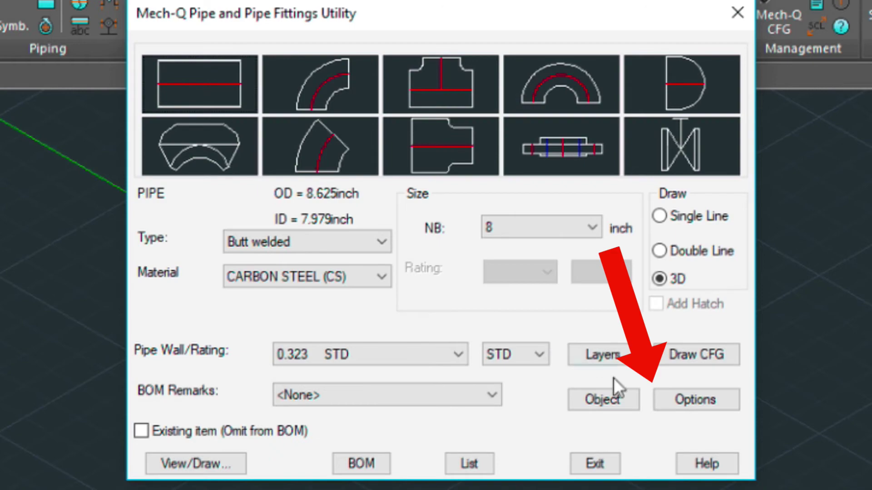
pyautogui.click(697, 399)
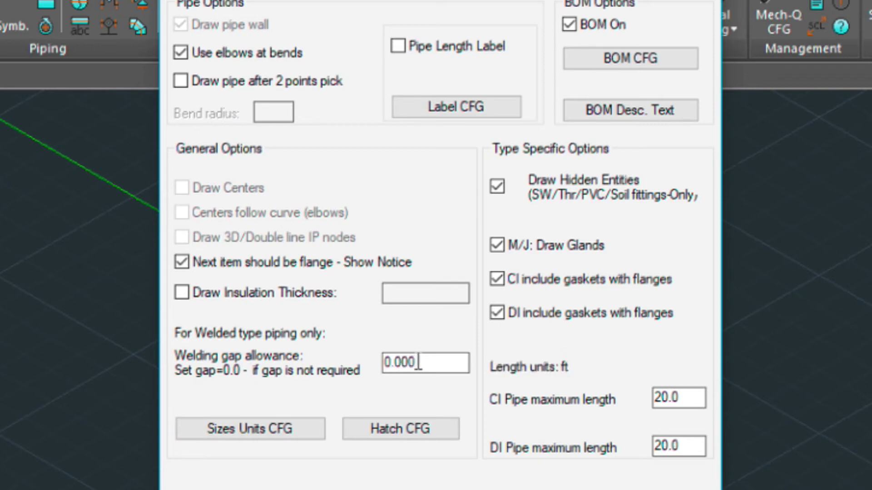
pyautogui.moveTo(418, 363); pyautogui.dragTo(361, 356)
pyautogui.write('1/')
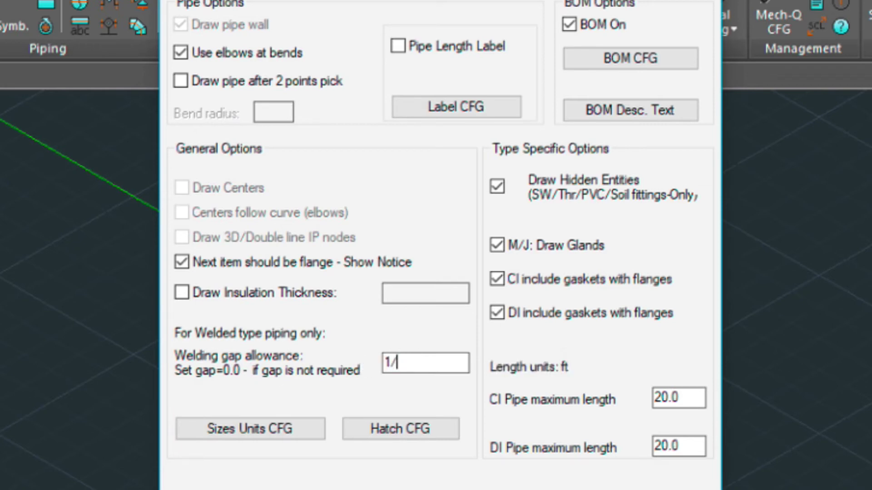
pyautogui.write('8')
pyautogui.press('Tab')
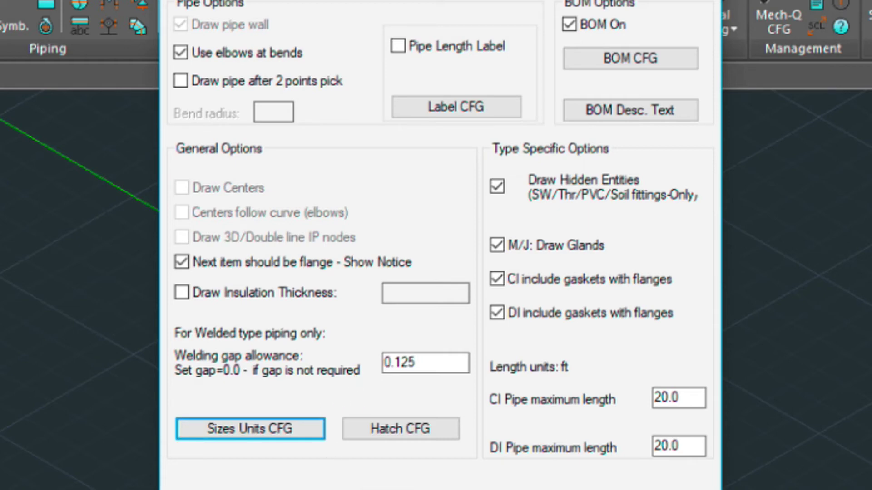
pyautogui.click(551, 383)
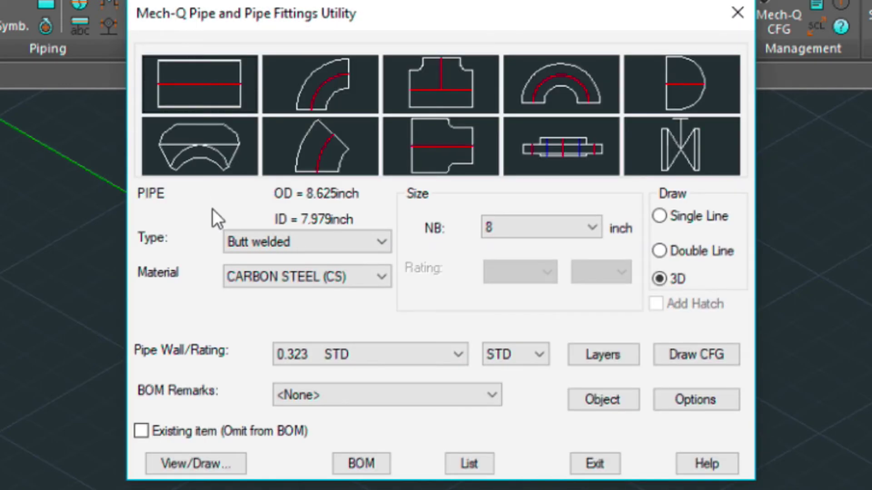
# Insert a tee by its centre at the junction, run toward the top flange, branch pointing down.
pyautogui.click(456, 86)
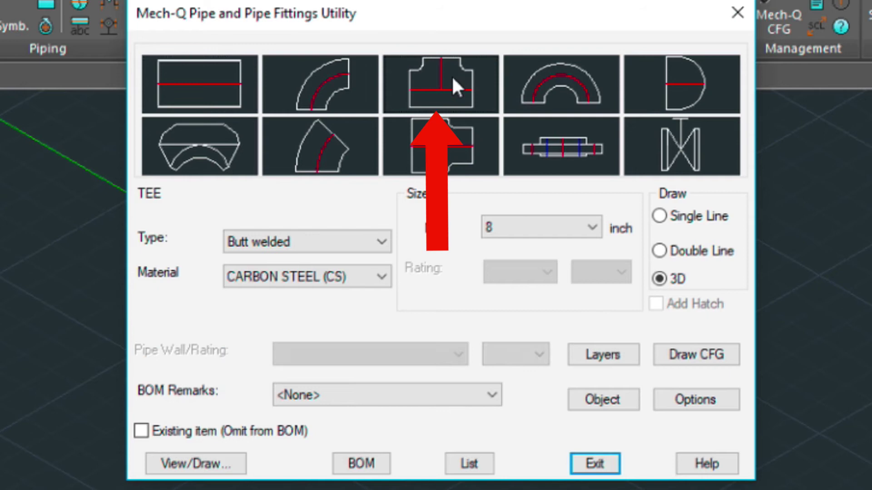
pyautogui.click(199, 463)
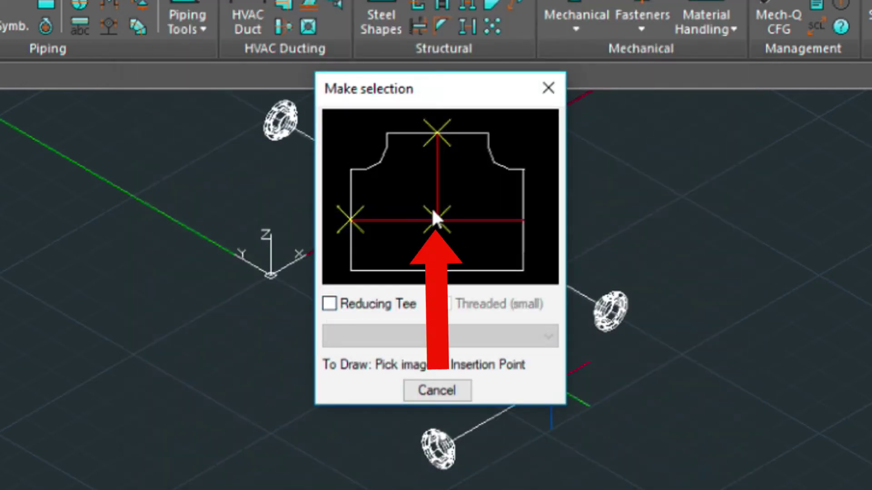
pyautogui.click(436, 220)
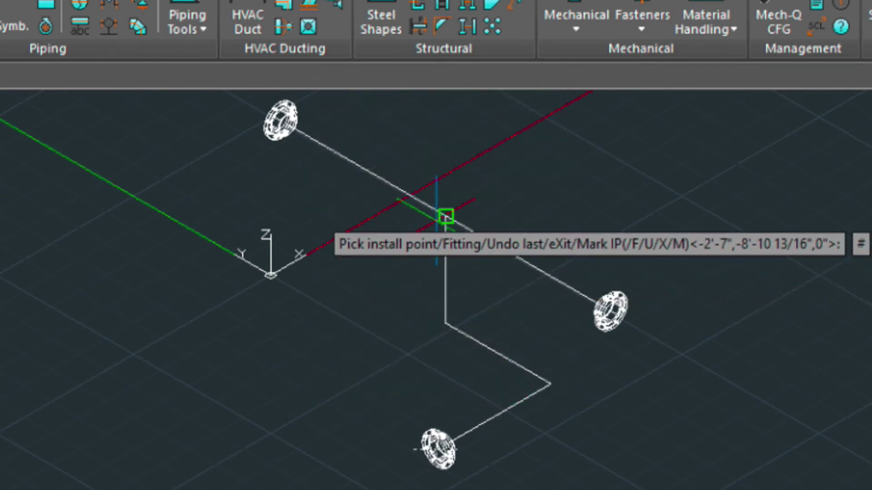
pyautogui.click(446, 217)
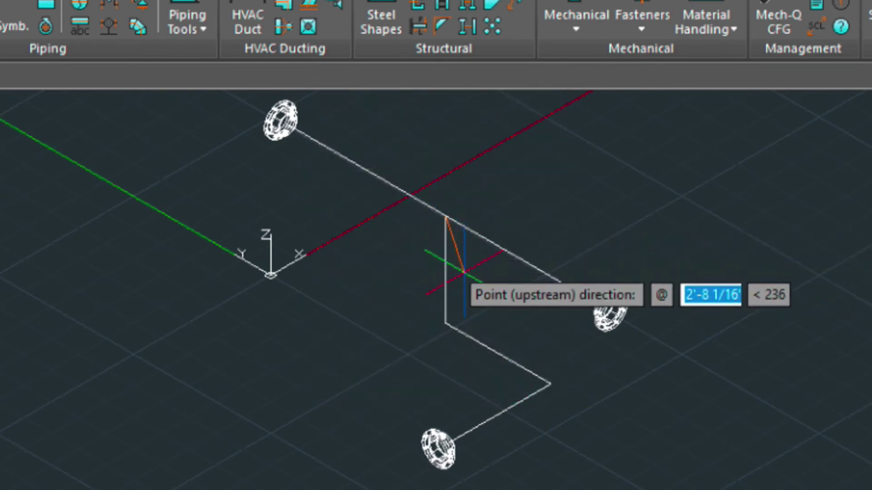
pyautogui.click(306, 135)
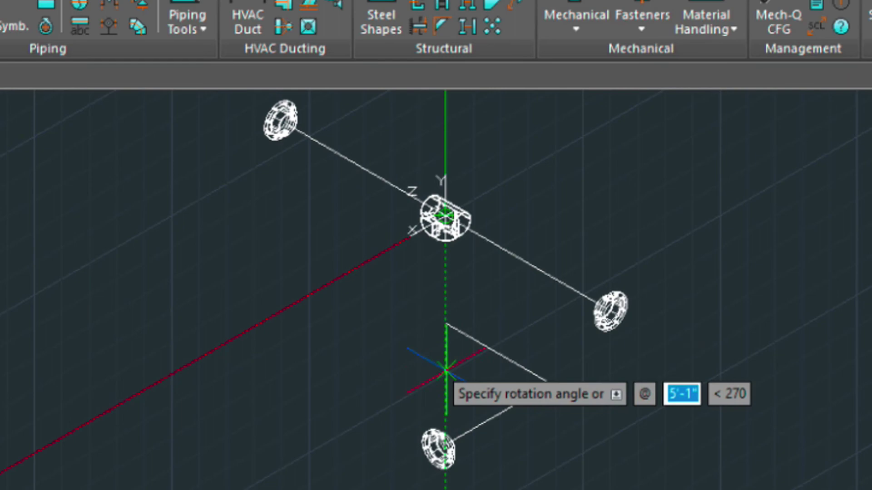
pyautogui.click(447, 378)
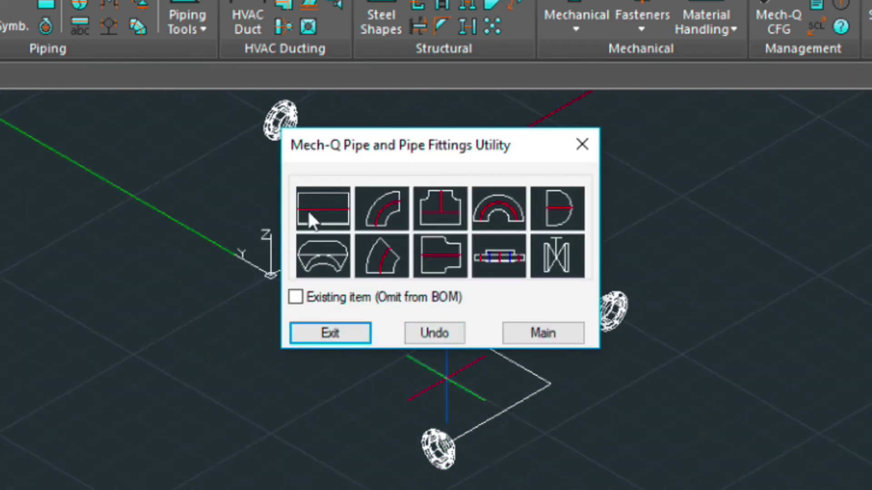
# Draw a straight pipe from the top flange face to the tee, allowing weld gaps at both ends.
pyautogui.click(334, 220)
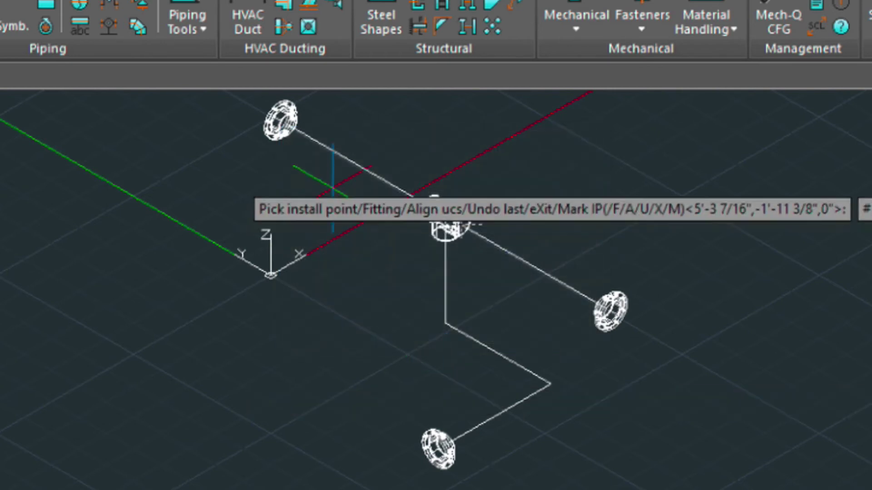
pyautogui.moveTo(338, 191); pyautogui.dragTo(414, 305, button='middle')
pyautogui.scroll(5, 410, 295)
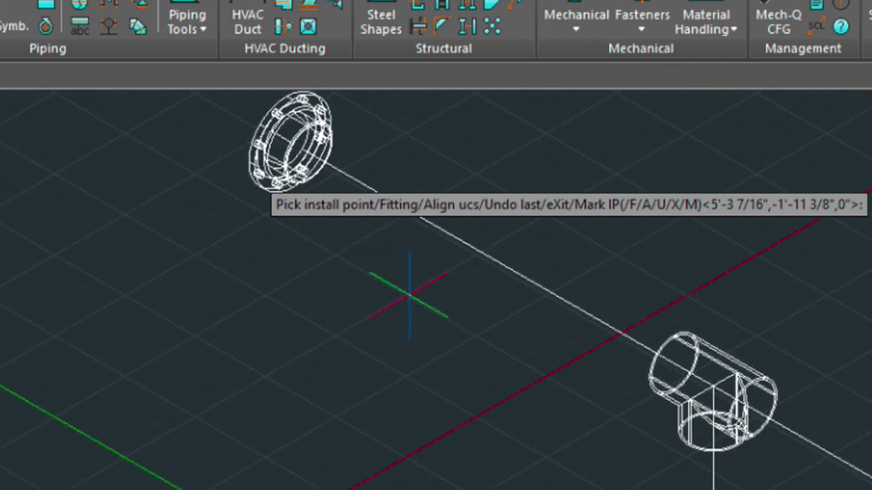
pyautogui.scroll(2, 410, 295)
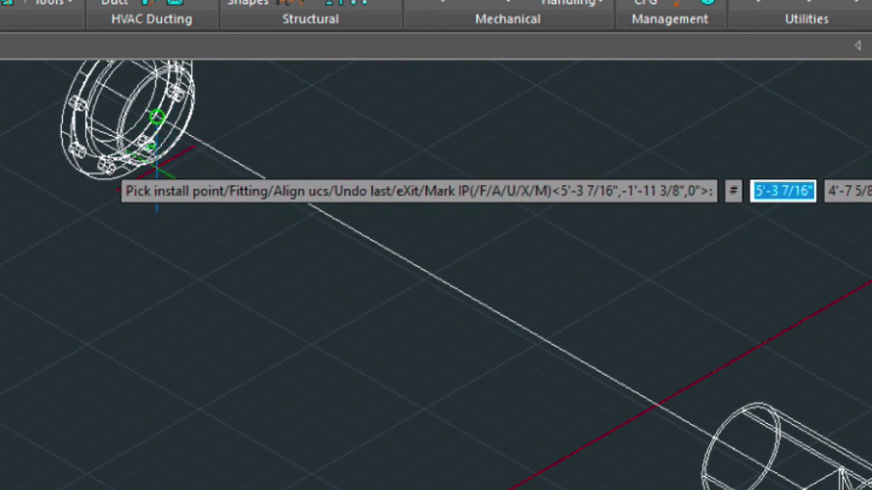
pyautogui.click(156, 165)
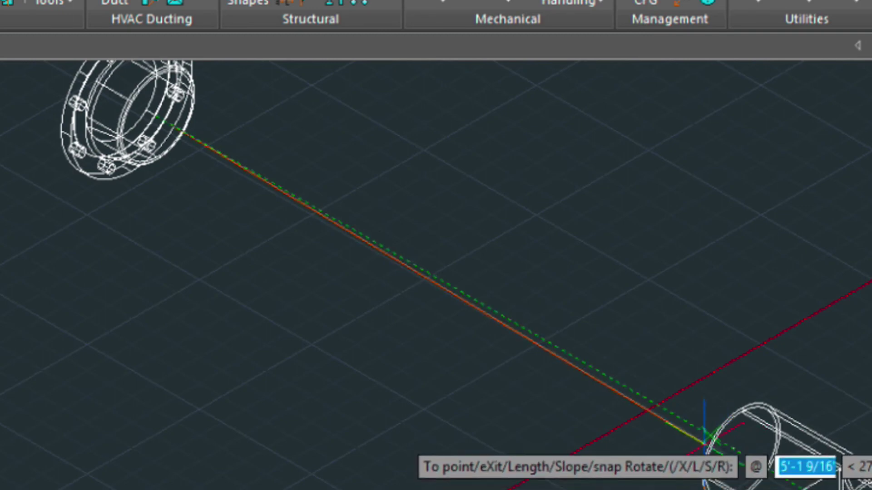
pyautogui.click(705, 449)
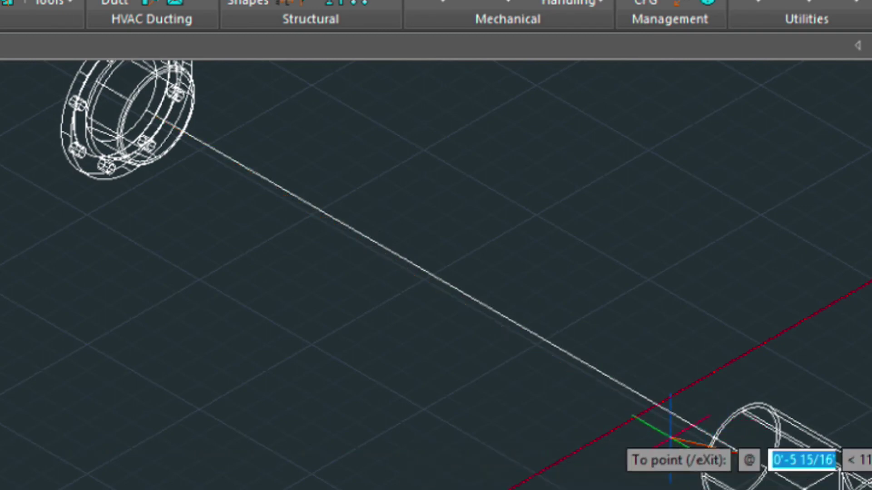
pyautogui.press('Return')
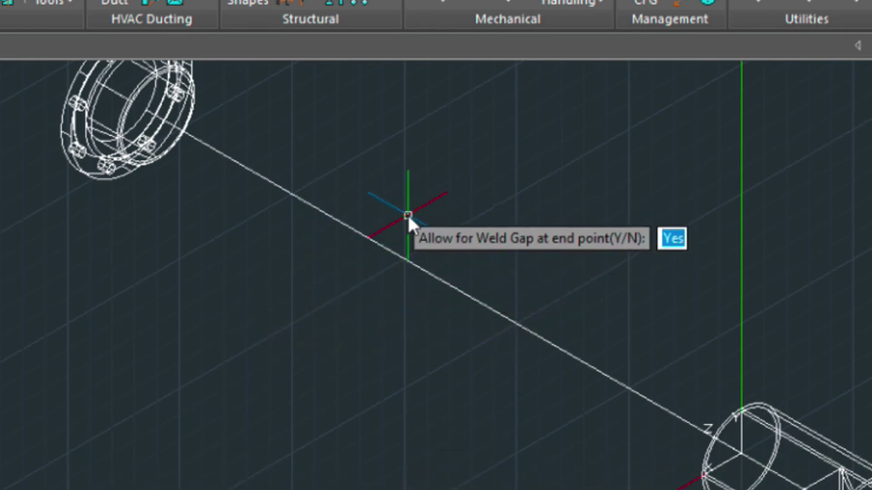
pyautogui.press('Return')
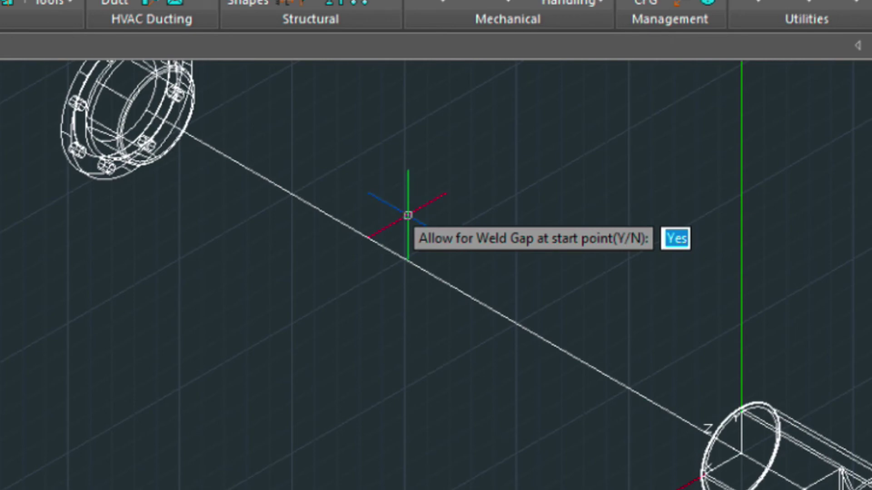
pyautogui.press('Return')
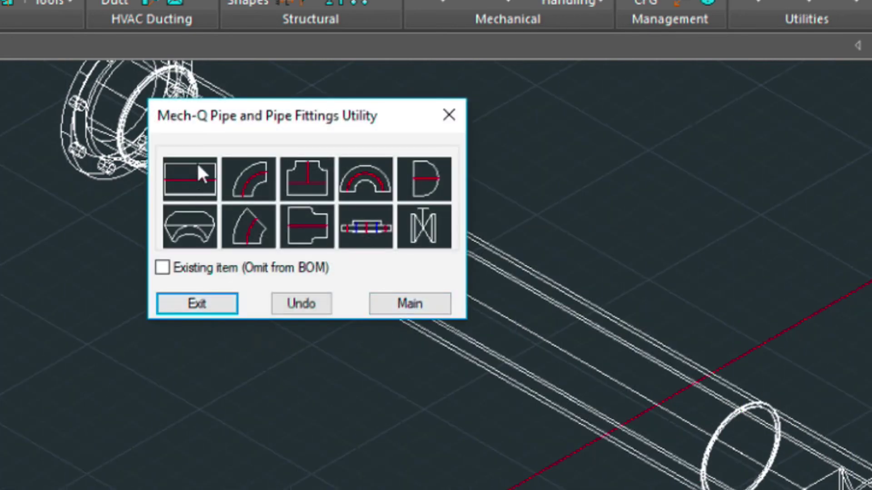
# Draw a straight pipe from the tee's open end to the right-hand flange face with weld gaps.
pyautogui.click(191, 183)
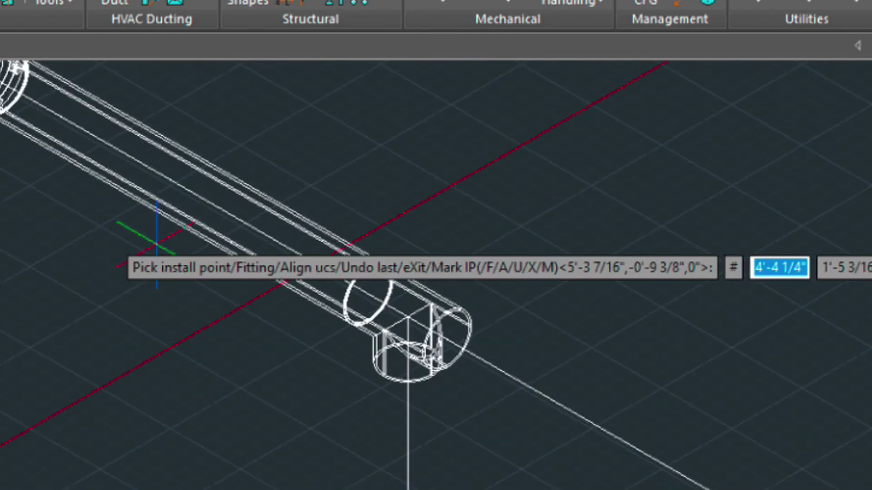
pyautogui.scroll(-2, 157, 244)
pyautogui.moveTo(338, 359); pyautogui.dragTo(237, 212, button='middle')
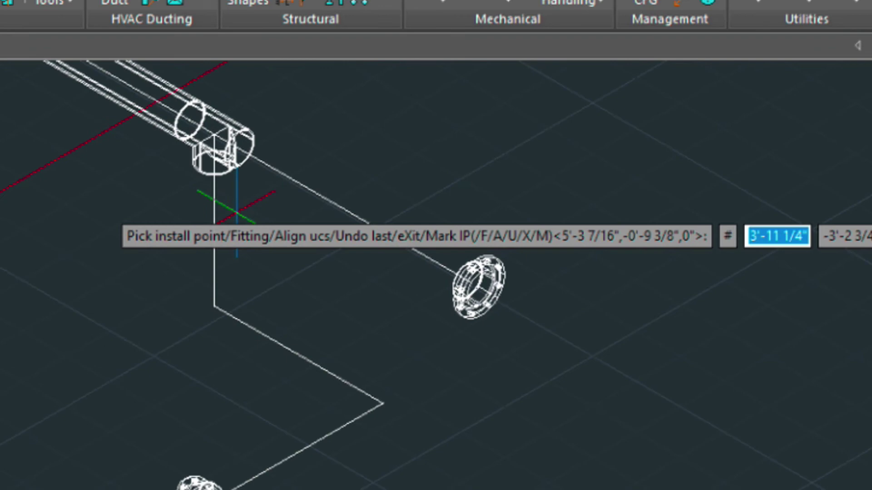
pyautogui.scroll(3, 235, 162)
pyautogui.moveTo(234, 111); pyautogui.dragTo(221, 92, button='middle')
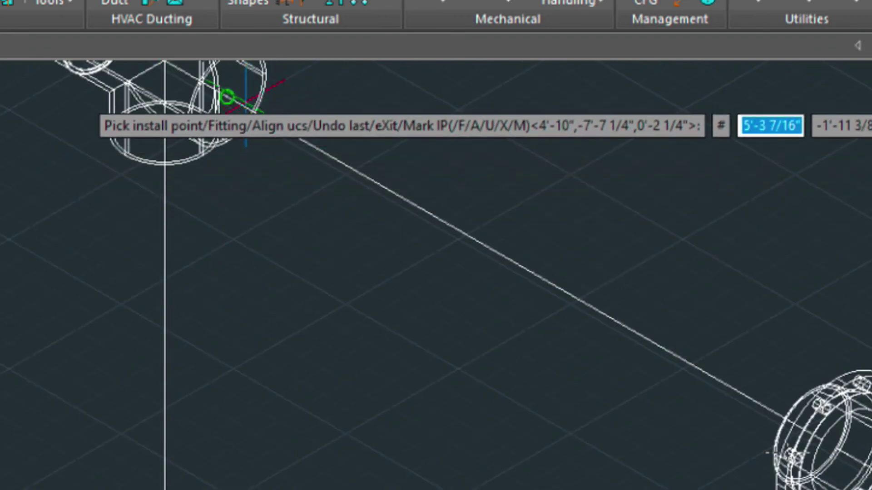
pyautogui.click(227, 97)
pyautogui.moveTo(621, 379); pyautogui.dragTo(417, 221, button='middle')
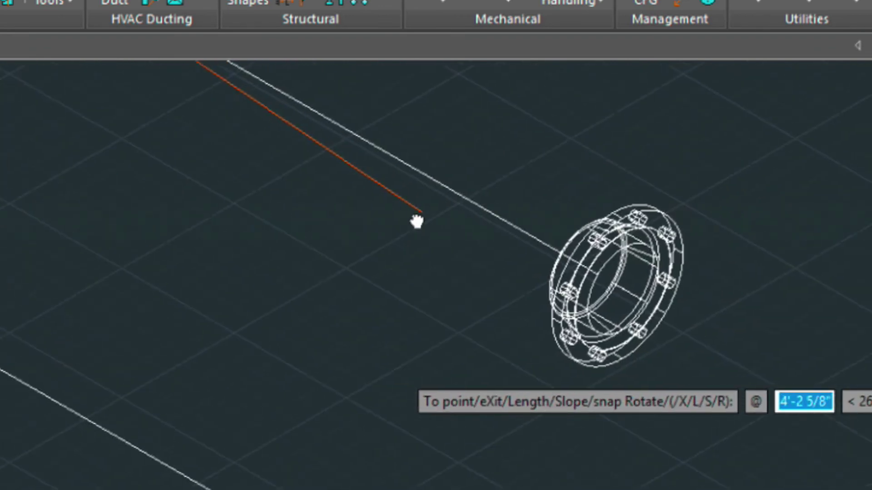
pyautogui.scroll(2, 440, 239)
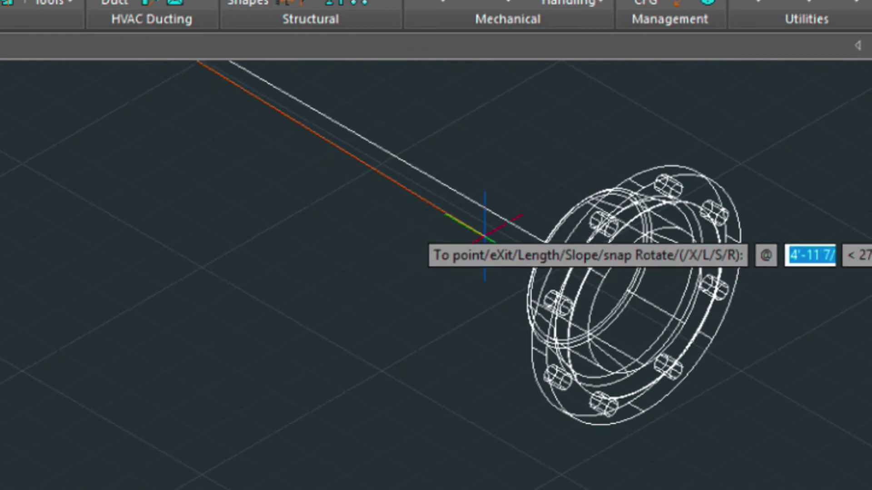
pyautogui.click(547, 219)
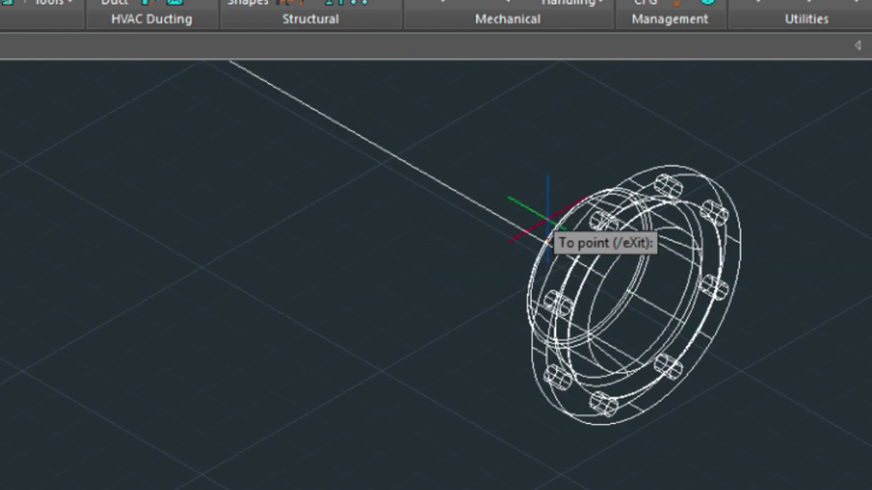
pyautogui.press('Return')
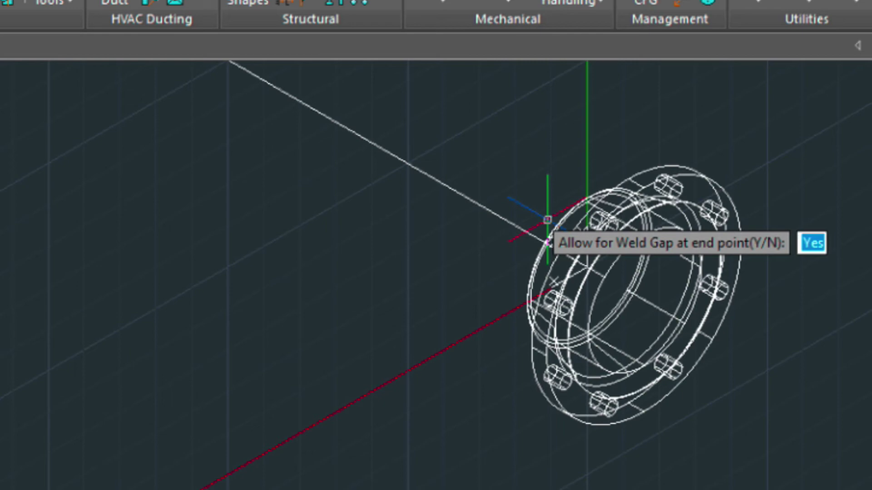
pyautogui.press('Return')
pyautogui.press('Return')
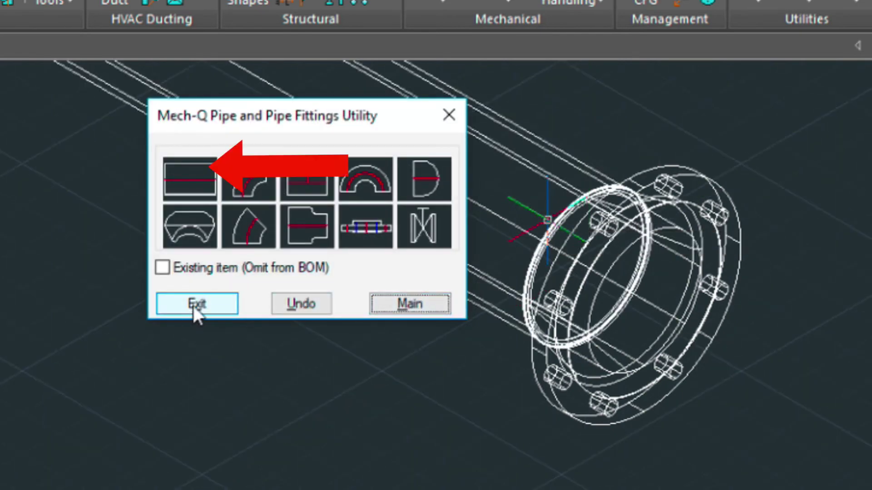
# Start a pipe run at the lower flange centre and pick the route's two corner points.
pyautogui.click(201, 181)
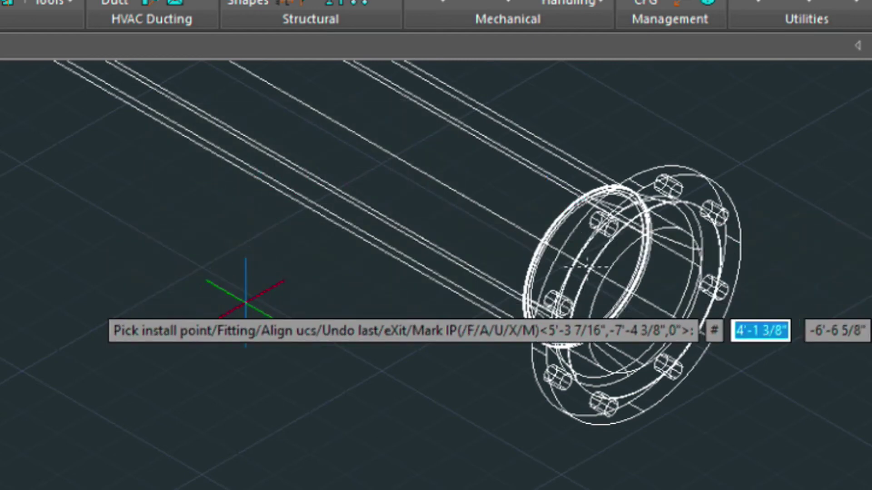
pyautogui.scroll(-5, 245, 302)
pyautogui.moveTo(211, 306); pyautogui.dragTo(363, 259, button='middle')
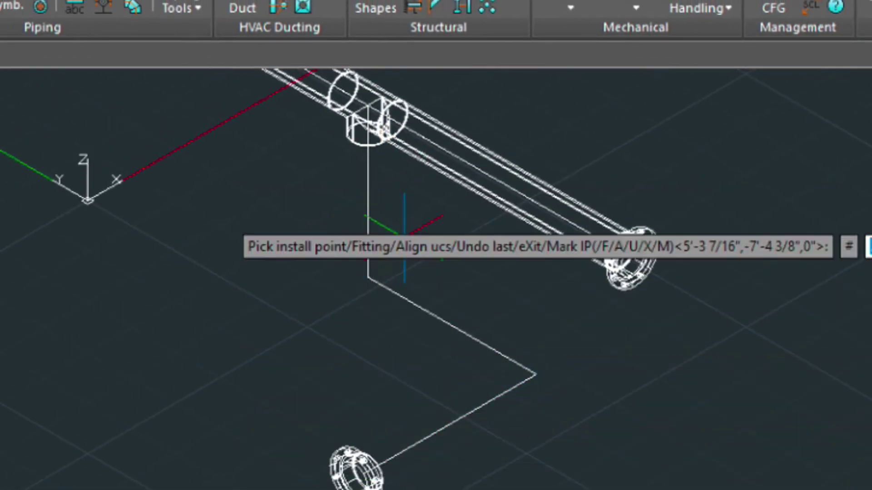
pyautogui.scroll(2, 642, 241)
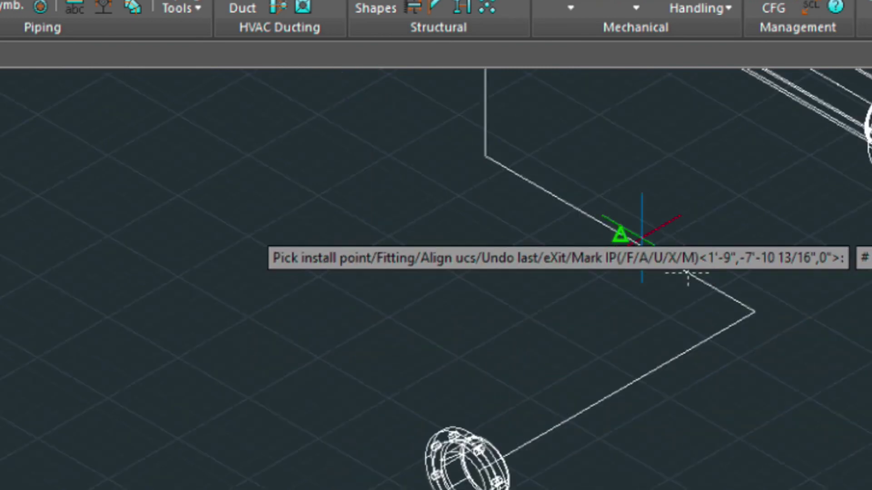
pyautogui.moveTo(636, 259)
pyautogui.mouseDown(button='middle')
pyautogui.moveTo(603, 175)
pyautogui.moveTo(502, 138)
pyautogui.moveTo(485, 150)
pyautogui.moveTo(555, 202)
pyautogui.moveTo(569, 186)
pyautogui.mouseUp(button='middle')
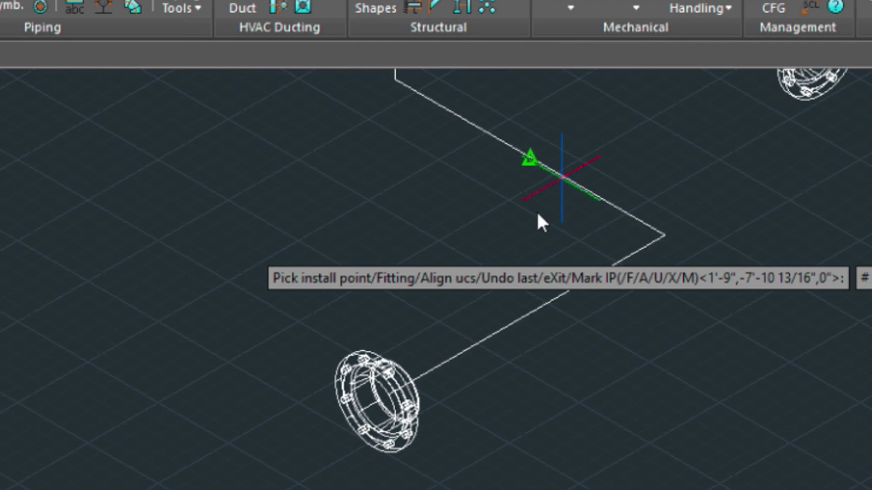
pyautogui.scroll(2, 526, 488)
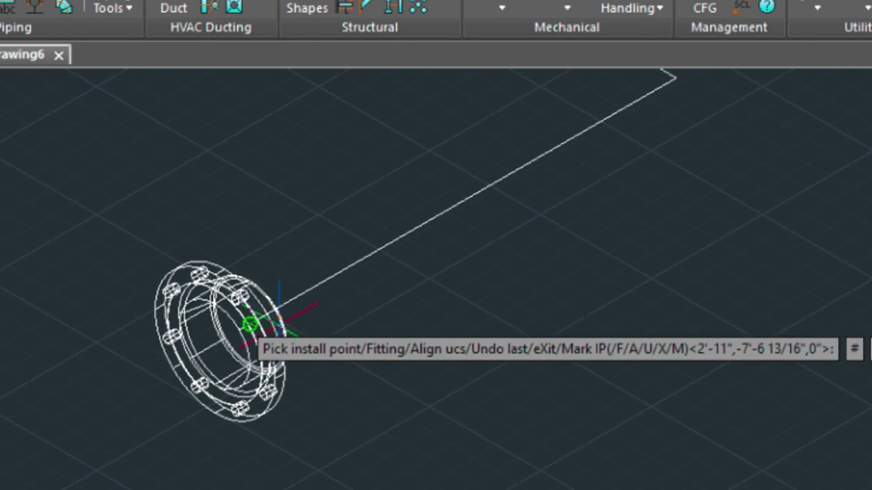
pyautogui.click(278, 312)
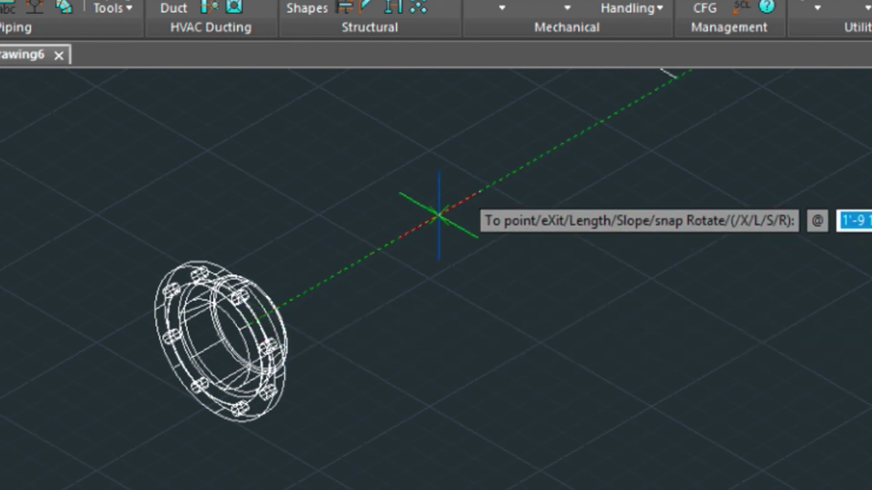
pyautogui.moveTo(627, 146); pyautogui.dragTo(607, 356, button='middle')
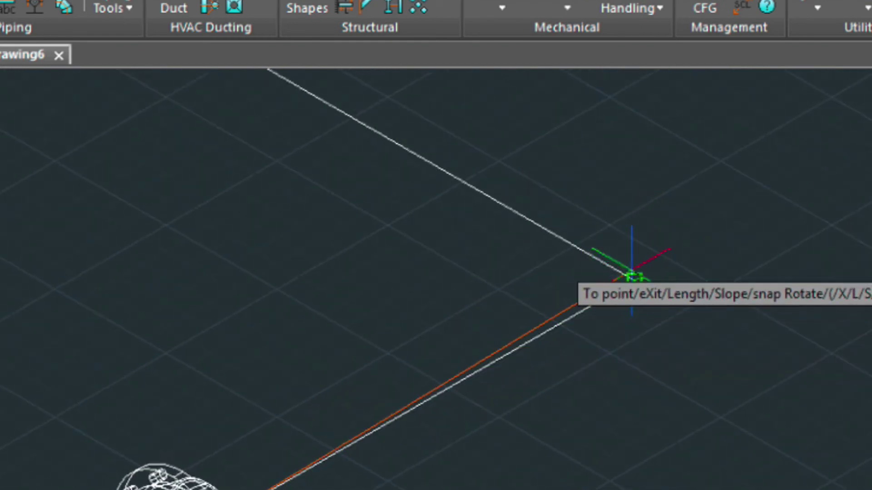
pyautogui.click(633, 277)
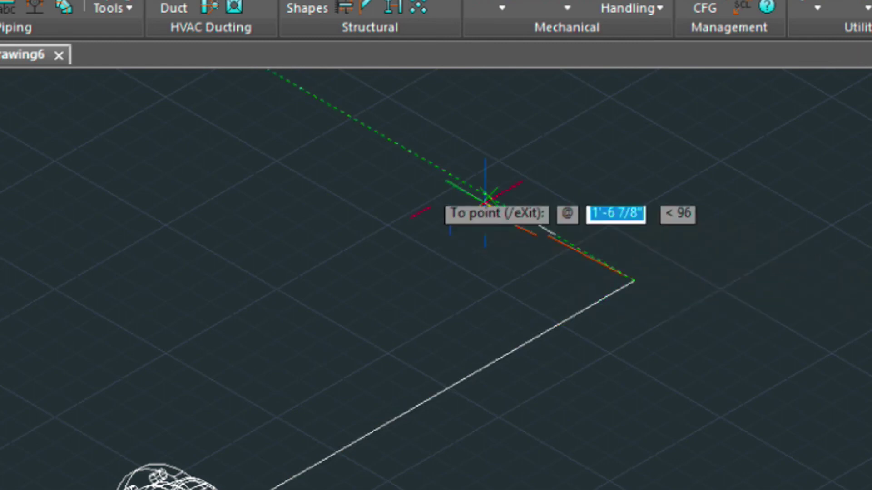
pyautogui.moveTo(485, 197)
pyautogui.mouseDown(button='middle')
pyautogui.moveTo(580, 352)
pyautogui.moveTo(632, 418)
pyautogui.mouseUp(button='middle')
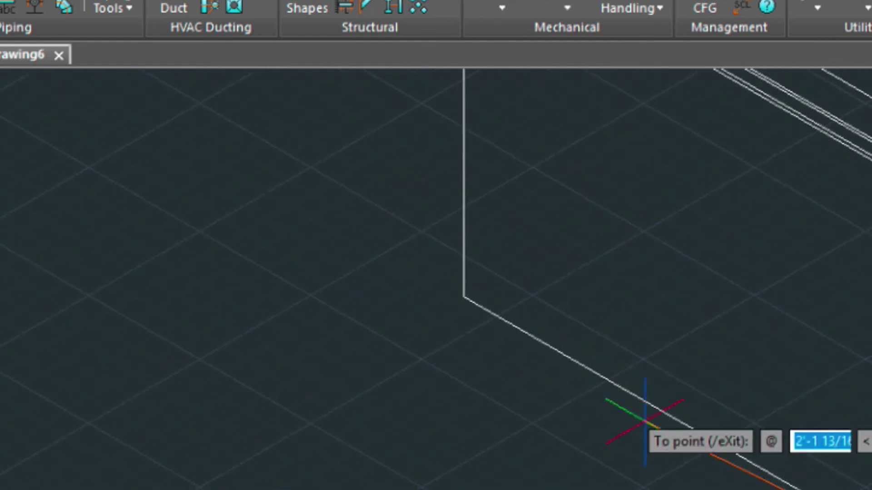
pyautogui.click(463, 298)
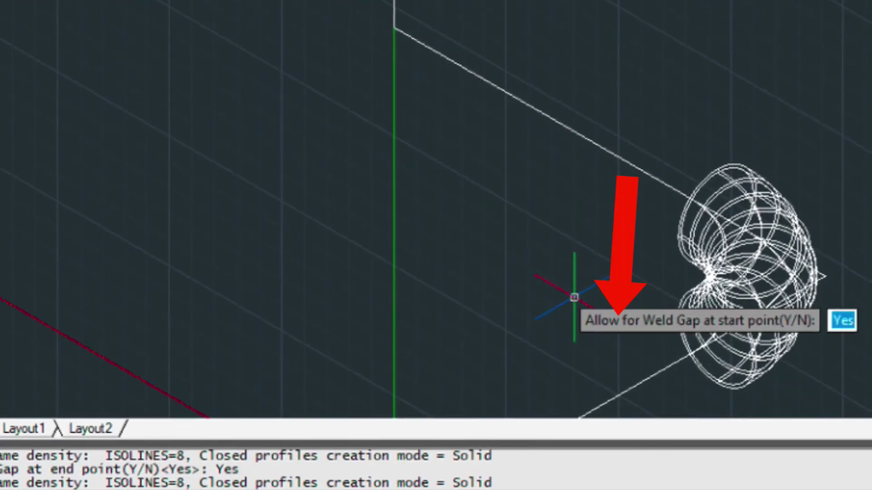
# Place the elbow at the bottom of the vertical route and accept weld gaps at both ends.
pyautogui.press('Return')
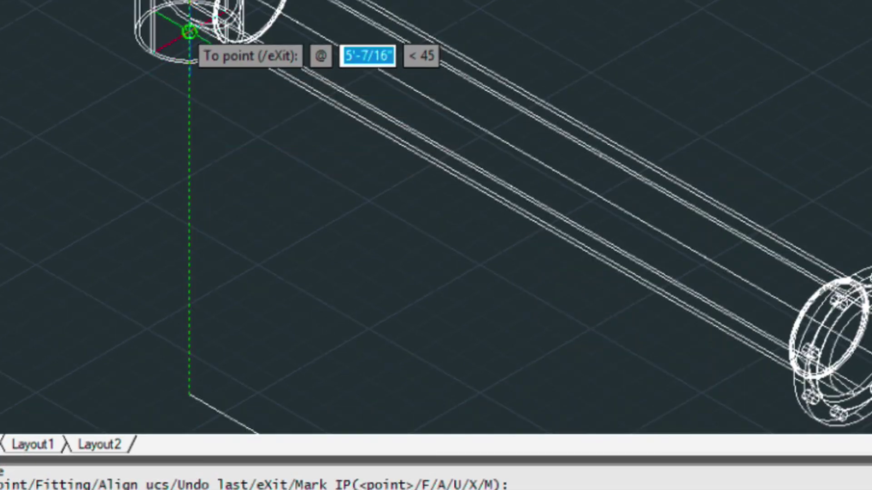
pyautogui.click(190, 63)
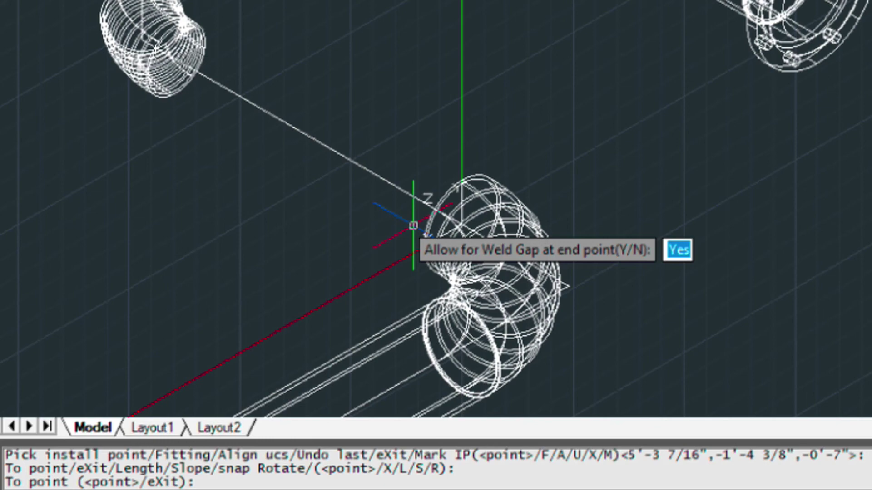
pyautogui.press('Return')
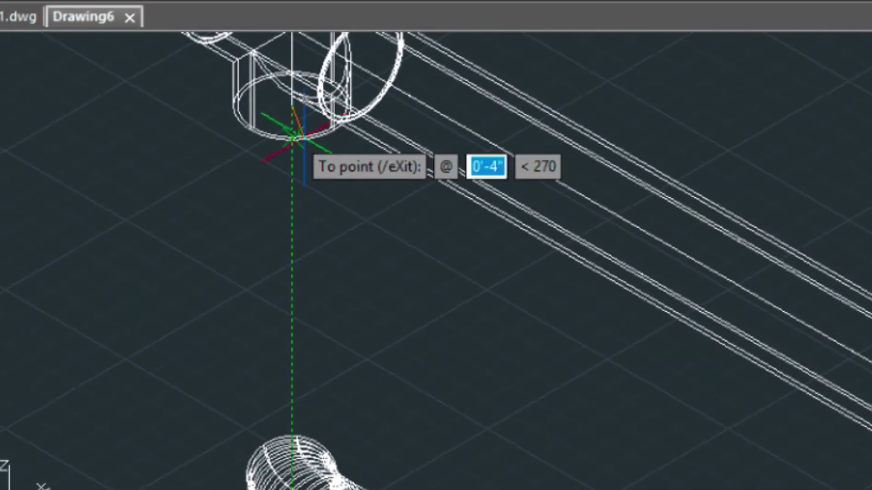
pyautogui.press('Return')
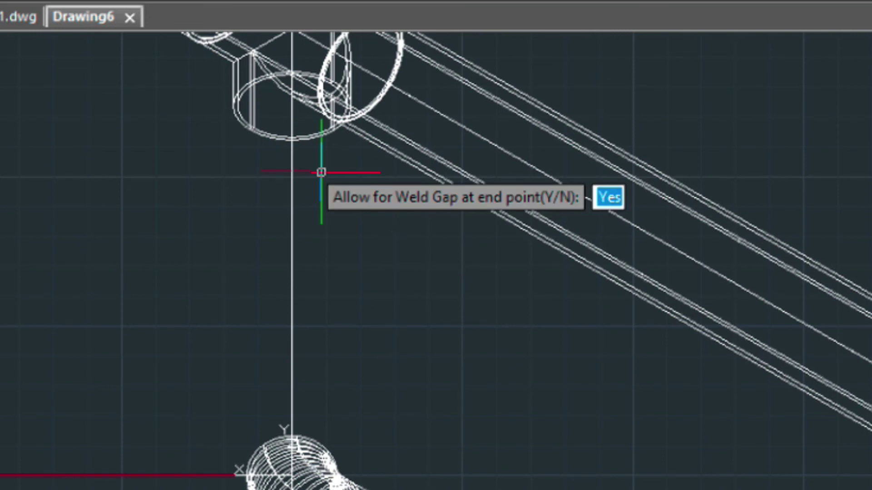
pyautogui.write('y')
pyautogui.press('Return')
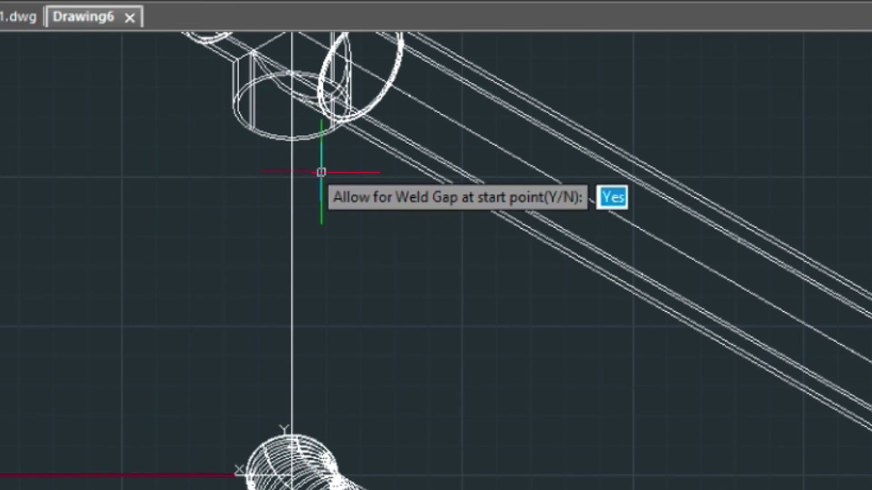
pyautogui.write('y')
pyautogui.press('Return')
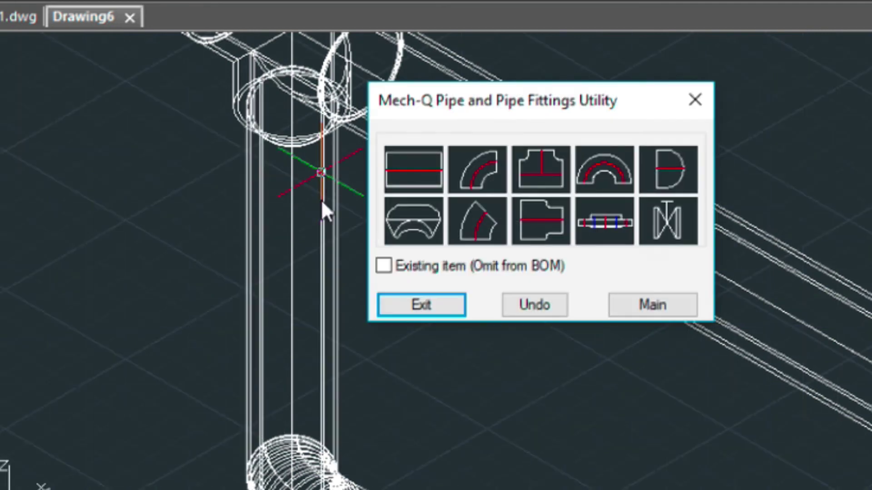
# Exit the Mech-Q utility and pan and zoom out to frame the full pipe assembly.
pyautogui.click(434, 305)
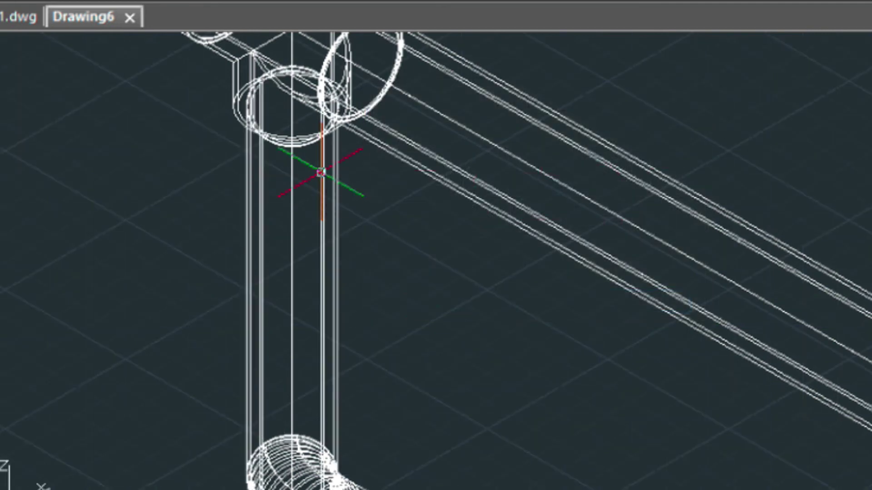
pyautogui.moveTo(435, 229); pyautogui.dragTo(309, 85, button='middle')
pyautogui.scroll(-5, 452, 362)
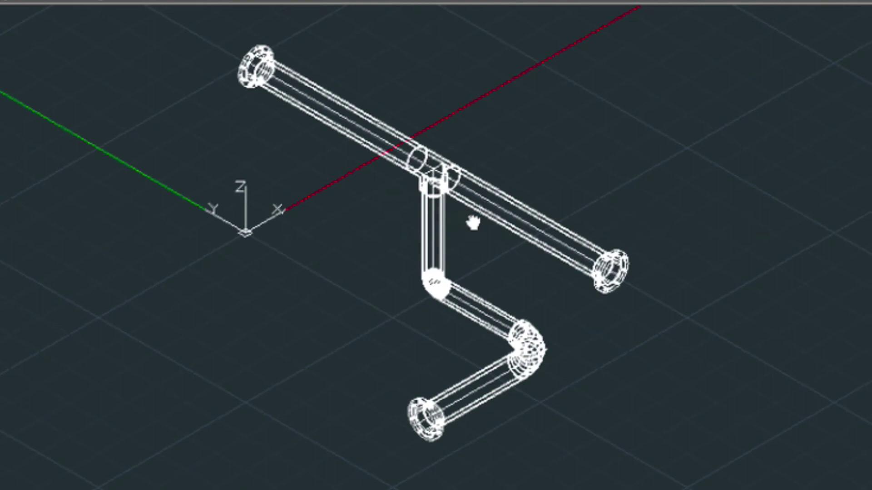
pyautogui.moveTo(447, 216); pyautogui.dragTo(443, 212, button='middle')
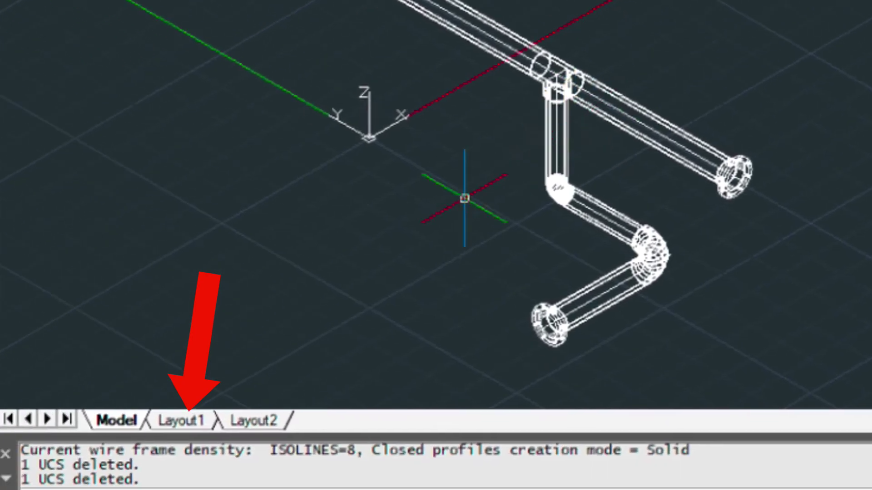
# Go to Layout1 and enter model space in its viewport with MS.
pyautogui.click(186, 419)
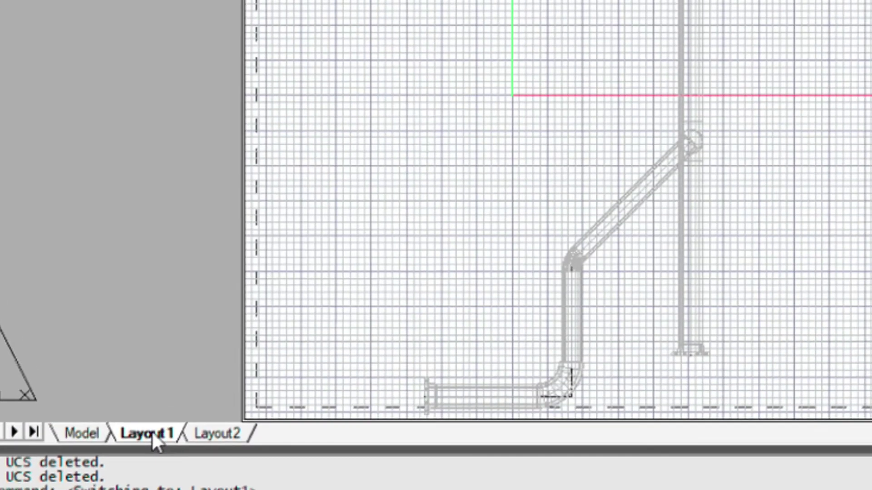
pyautogui.doubleClick(524, 162)
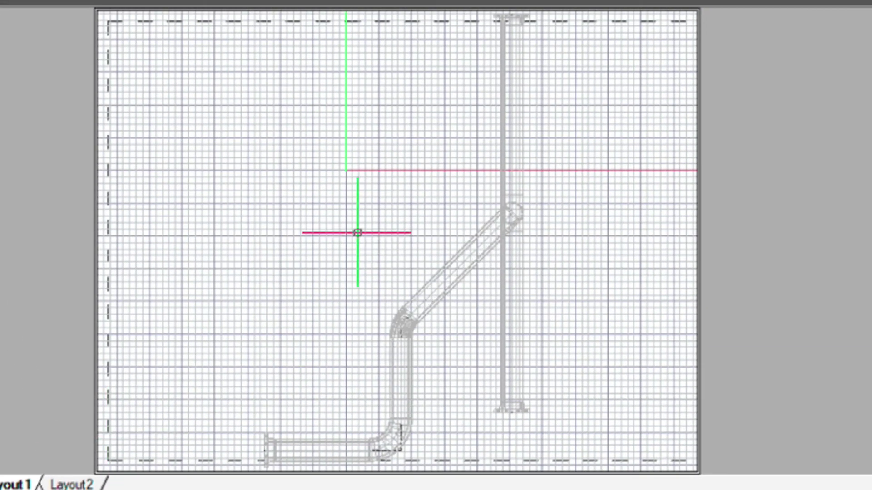
pyautogui.write('MS')
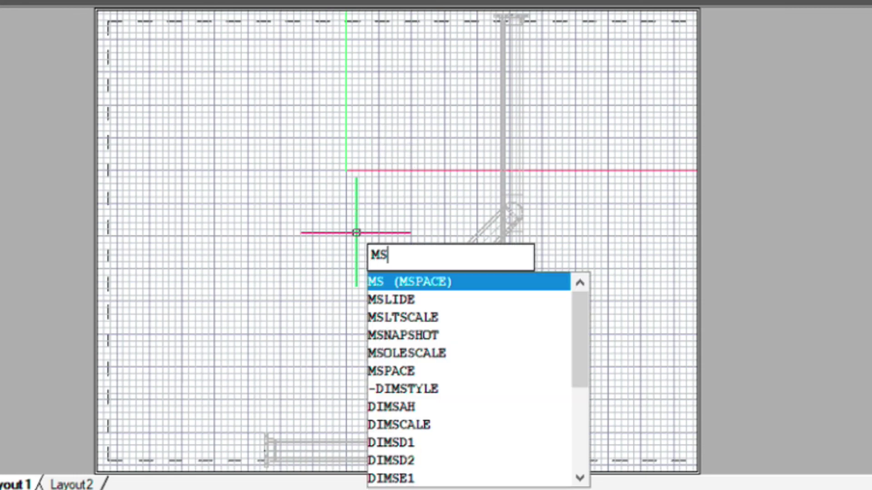
pyautogui.press('Return')
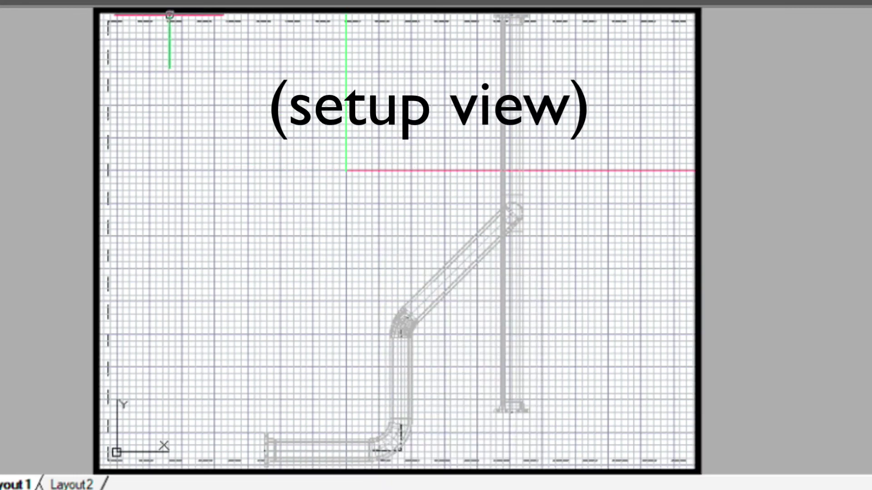
# Set the viewport to SW Isometric and centre the pipe assembly.
pyautogui.click(18, 0)
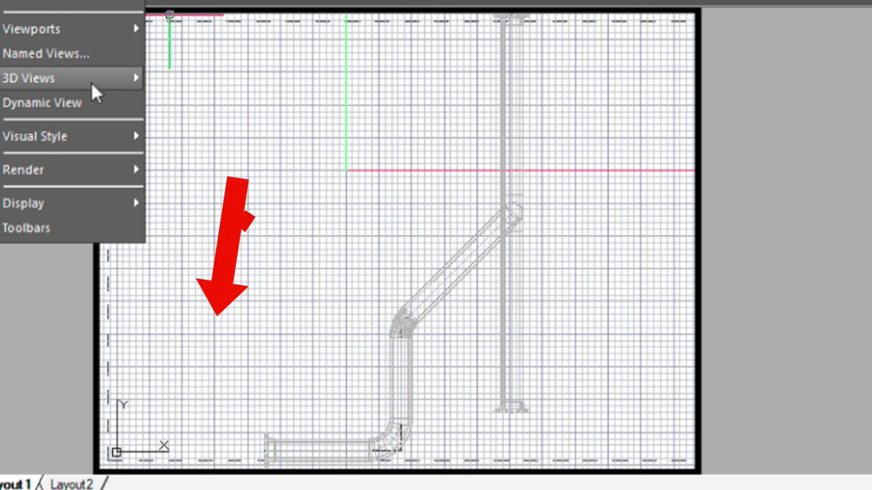
pyautogui.moveTo(97, 93)
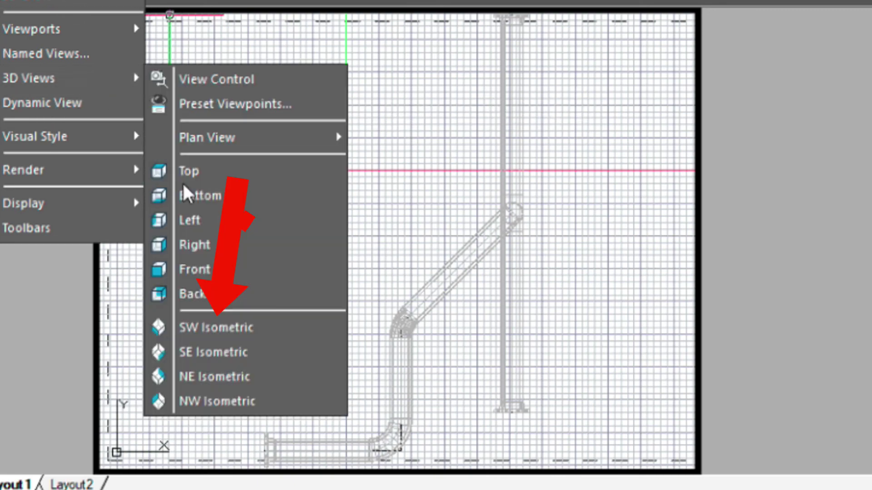
pyautogui.click(237, 336)
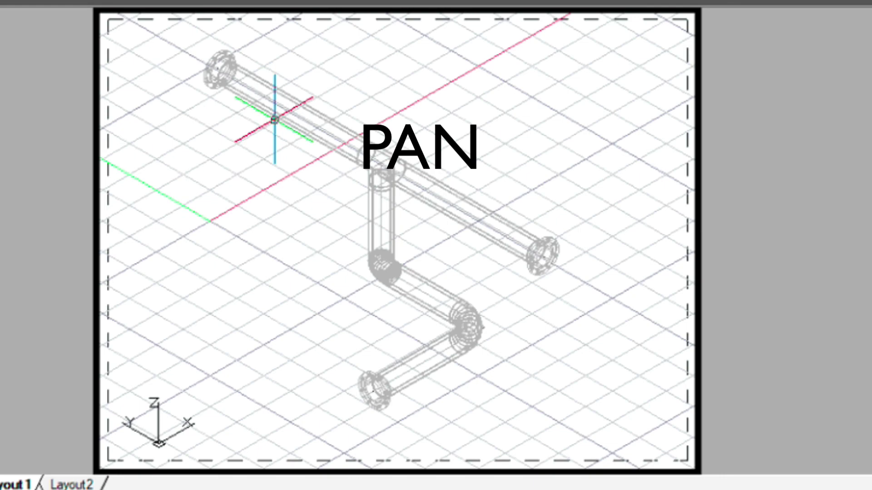
pyautogui.moveTo(282, 132)
pyautogui.mouseDown(button='middle')
pyautogui.moveTo(337, 143)
pyautogui.moveTo(234, 136)
pyautogui.moveTo(301, 146)
pyautogui.moveTo(273, 132)
pyautogui.mouseUp(button='middle')
# Shade the pipe assembly in the Layout1 viewport with SHADE, then return to paper space.
pyautogui.write('S')
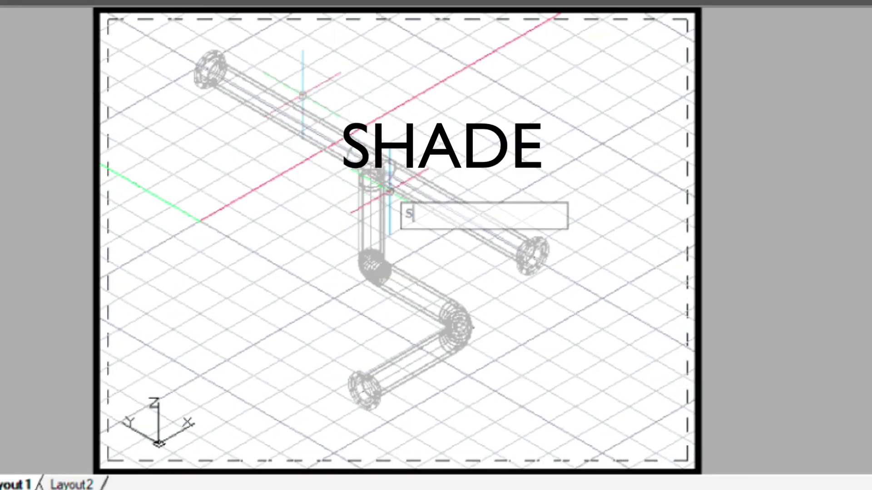
pyautogui.write('HADE')
pyautogui.press('Return')
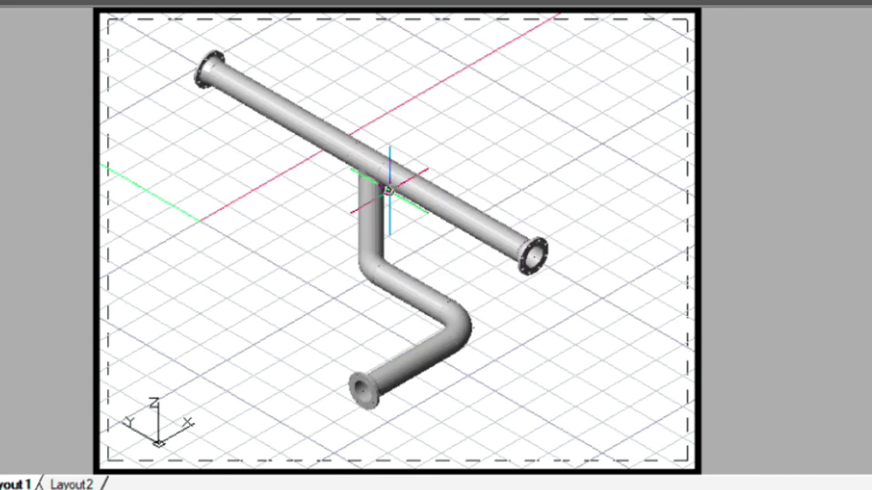
pyautogui.write('PS')
pyautogui.press('Return')
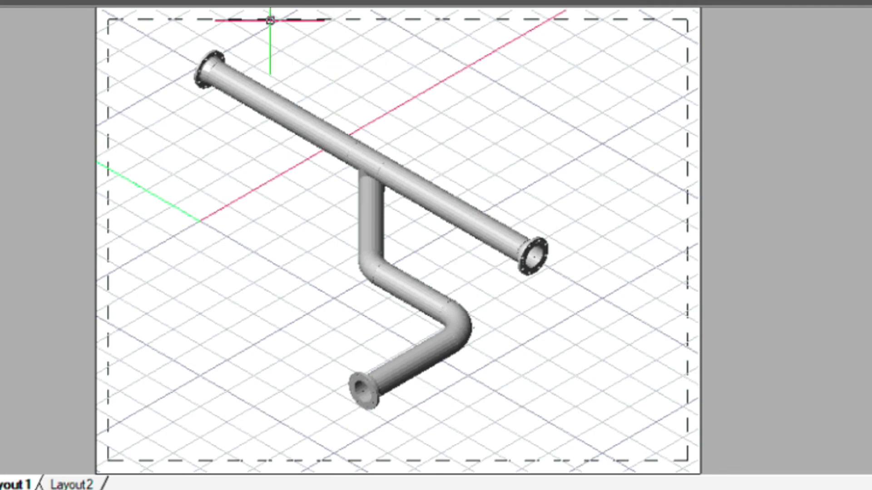
# Preview the Layout1 printout of the shaded pipe spool from the PLOT dialog.
pyautogui.write('PLOT')
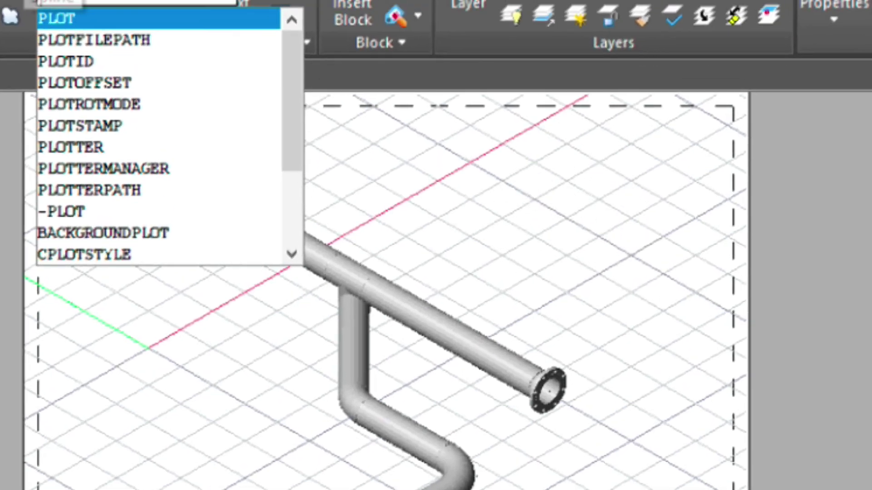
pyautogui.press('Return')
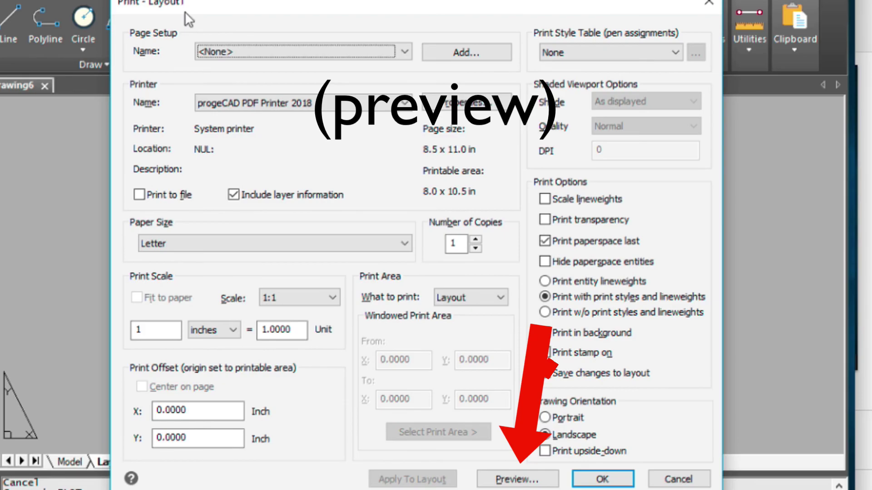
pyautogui.click(513, 477)
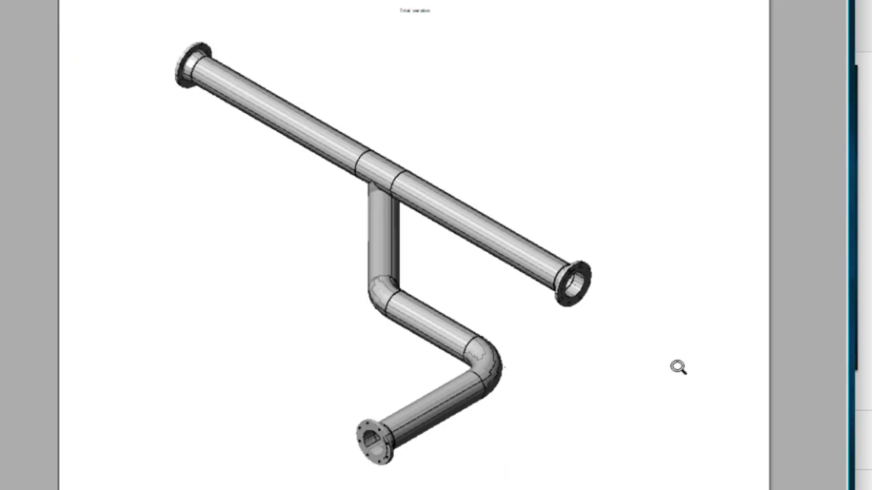